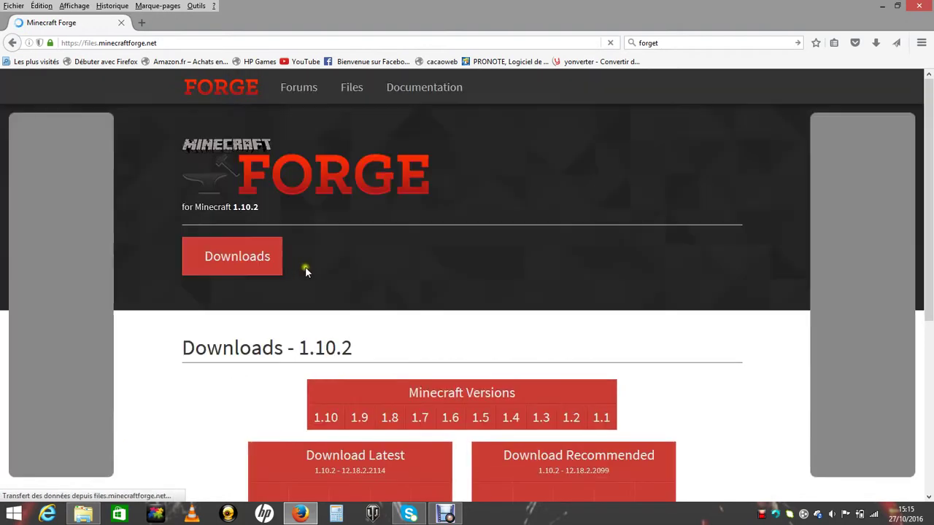
- Open the Minecraft Forge downloads page for version 1.7.10
scroll(292, 263, "down", 3)
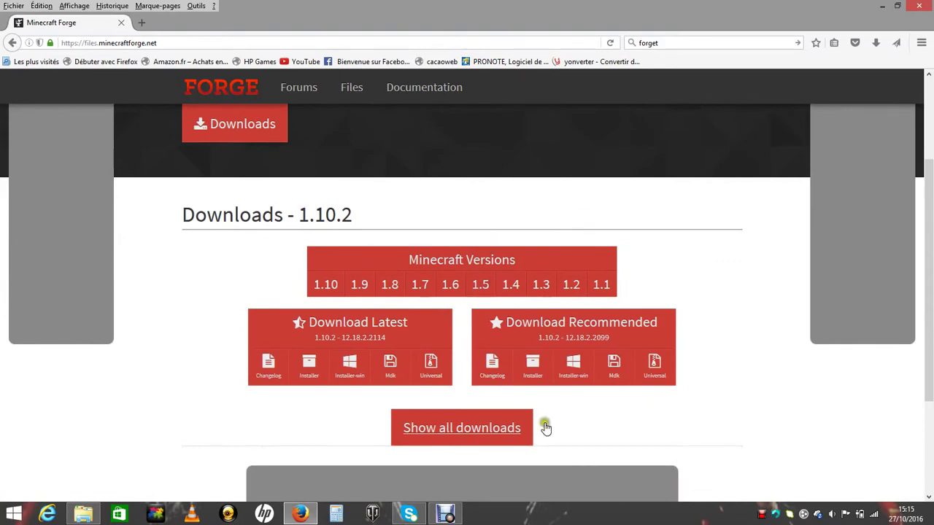
scroll(313, 237, "up", 3)
scroll(855, 239, "down", 3)
scroll(855, 238, "down", 3)
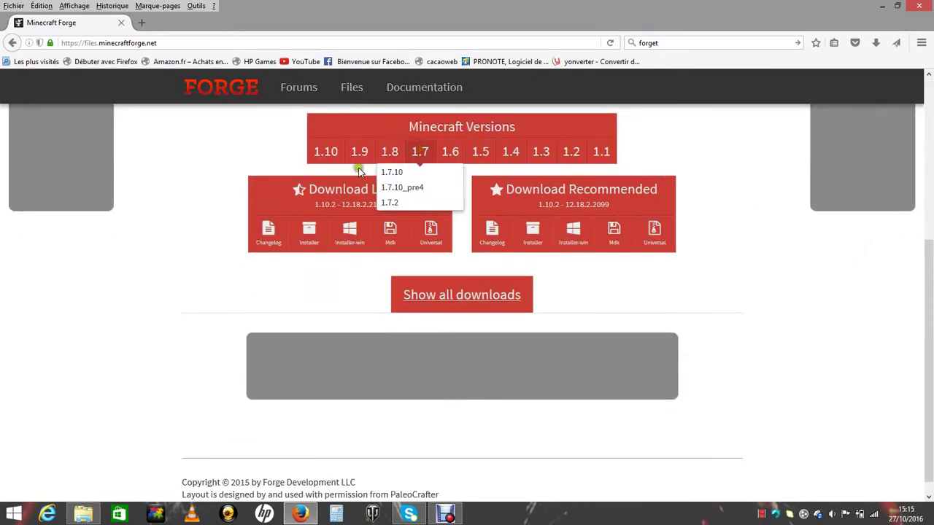
left_click(415, 175)
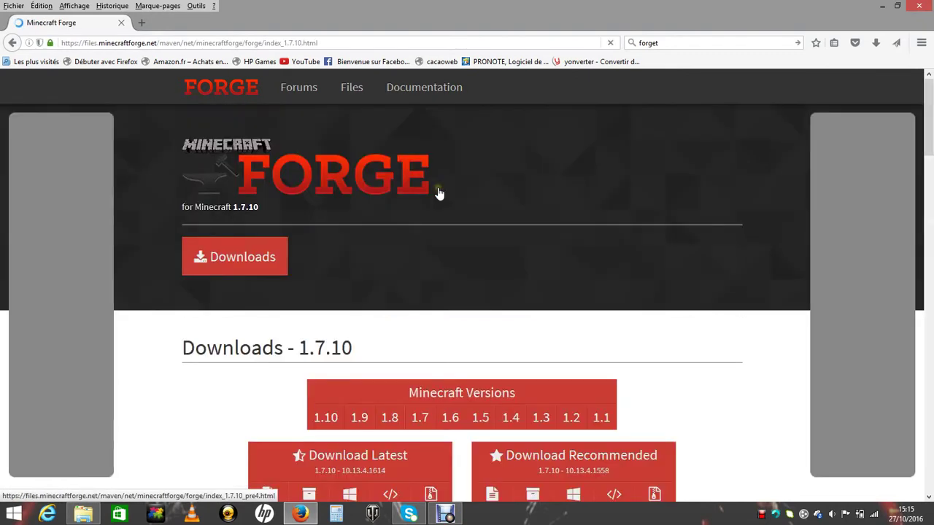
- Show the full list of all Forge downloads for Minecraft 1.7.10
scroll(475, 211, "down", 3)
scroll(472, 214, "down", 2)
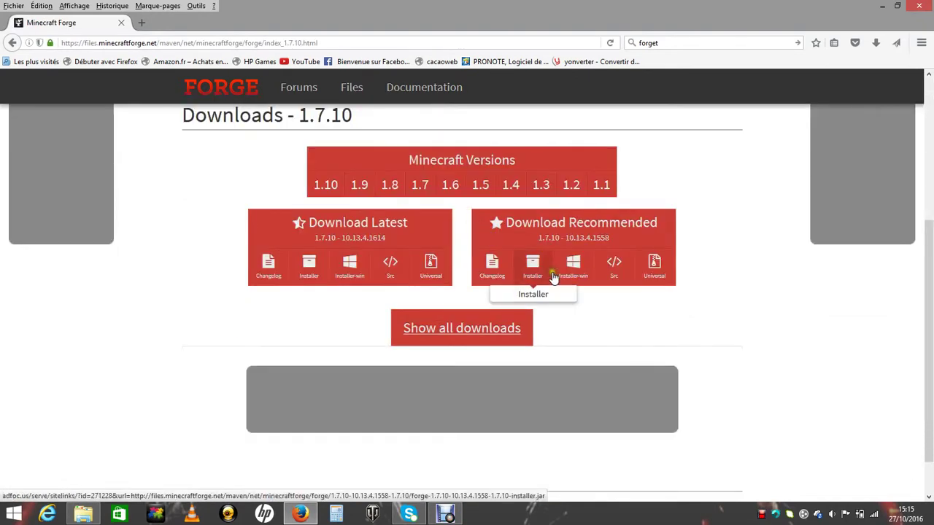
scroll(553, 278, "down", 2)
left_click(487, 277)
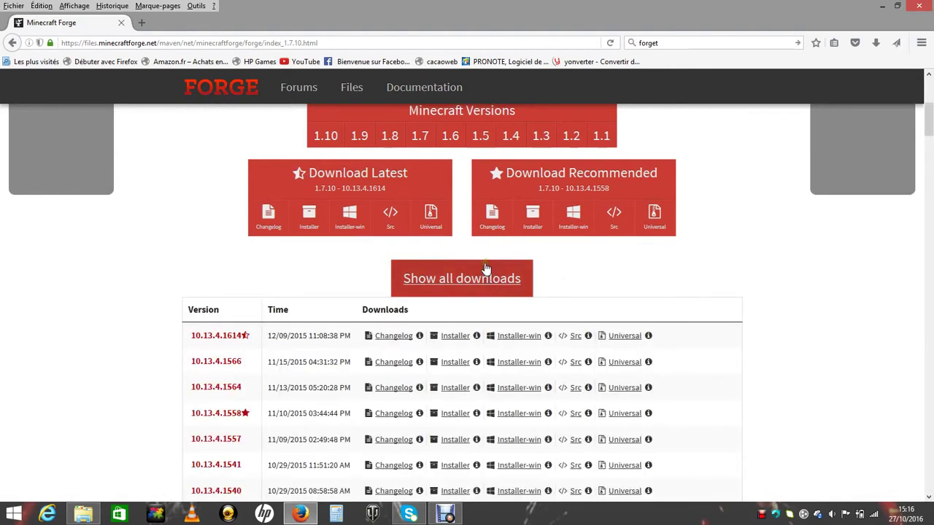
scroll(511, 306, "down", 2)
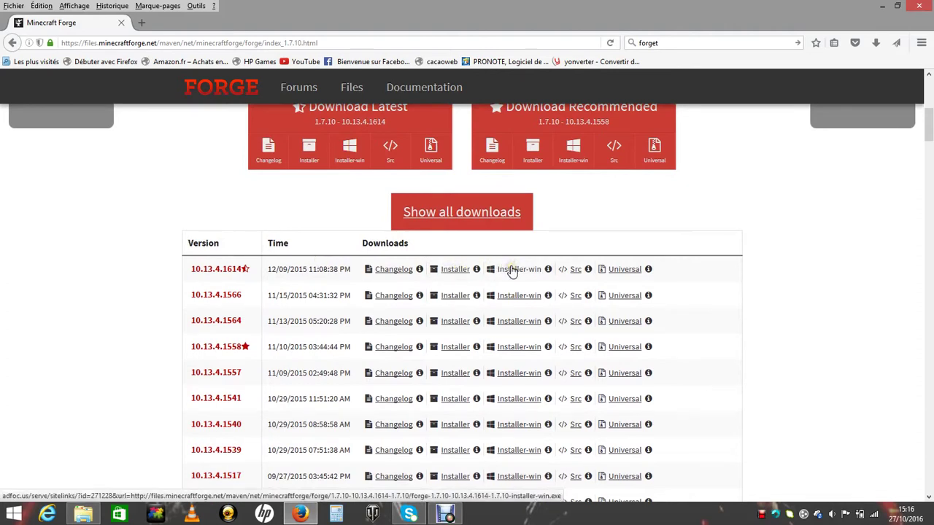
- Download the Windows installer of Forge 10.13.4.1614 for Minecraft 1.7.10, skipping the advertisement page and saving the file
scroll(512, 271, "up", 4)
mouse_move(373, 330)
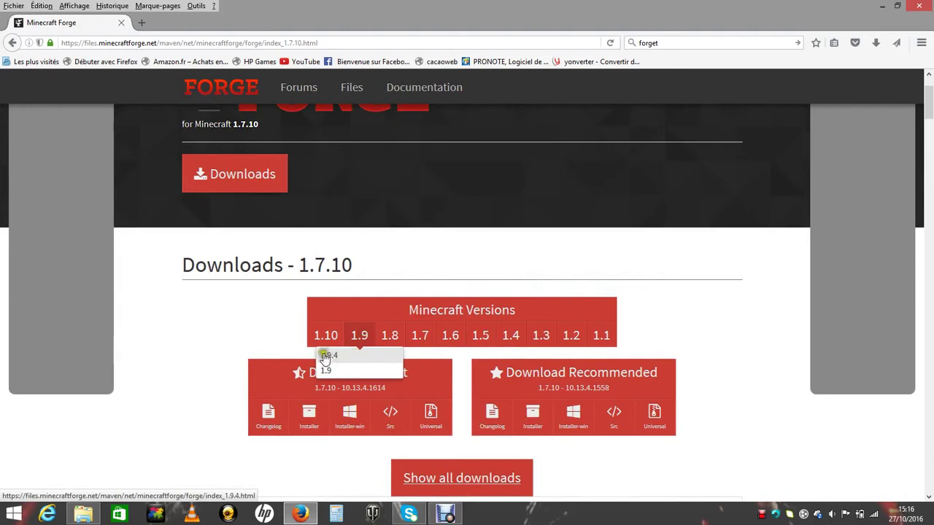
mouse_move(326, 341)
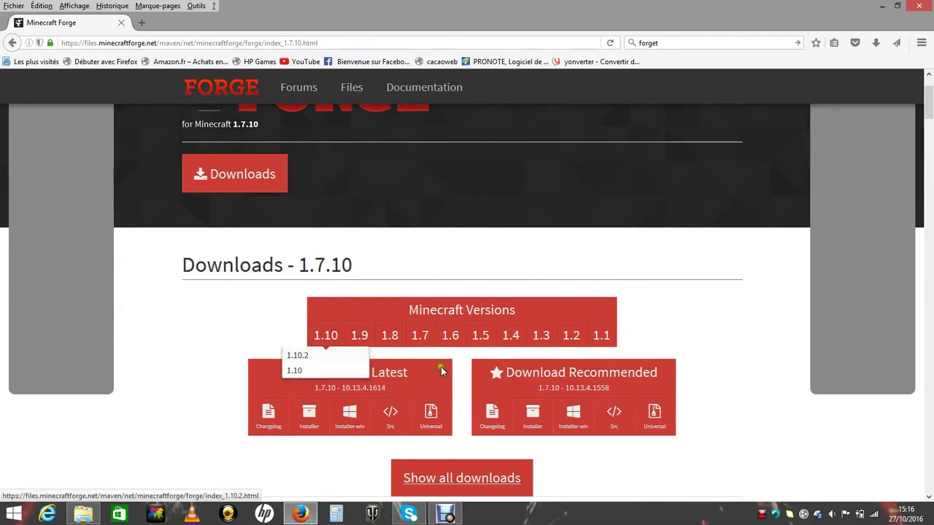
scroll(440, 366, "down", 3)
scroll(441, 366, "down", 1)
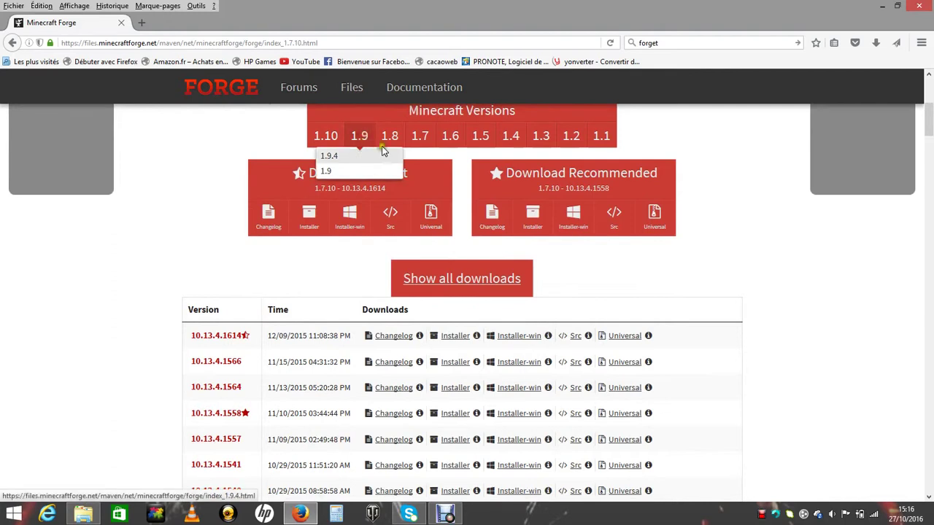
mouse_move(420, 135)
left_click(527, 337)
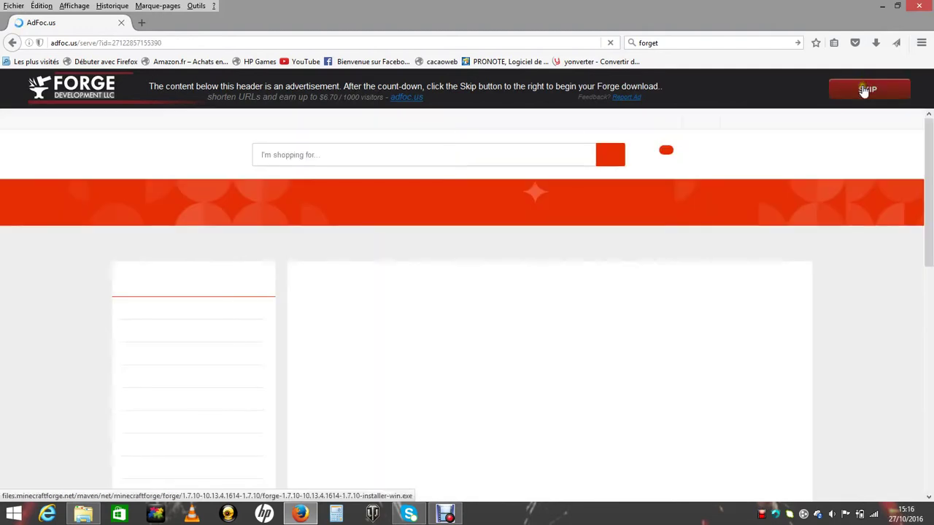
left_click(866, 89)
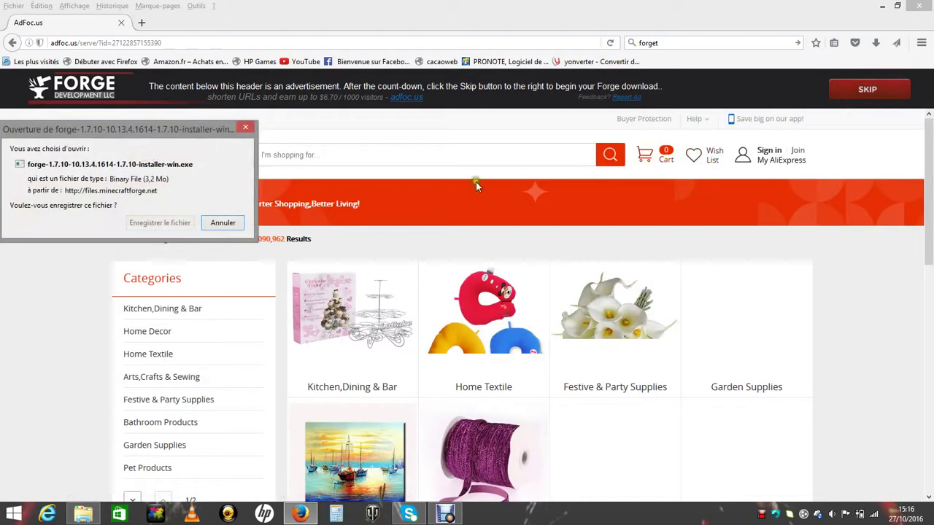
left_click(168, 223)
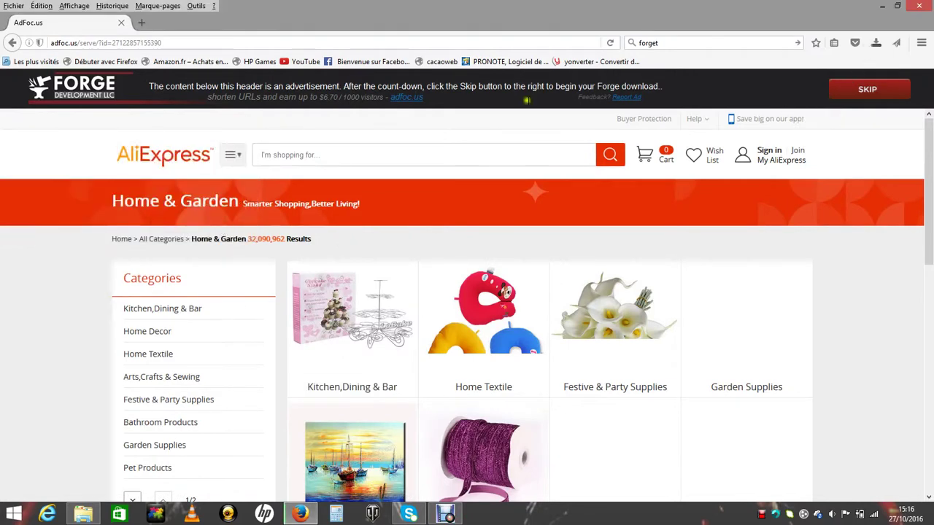
- Shrink the browser window and show the list of recent downloads
left_click(899, 8)
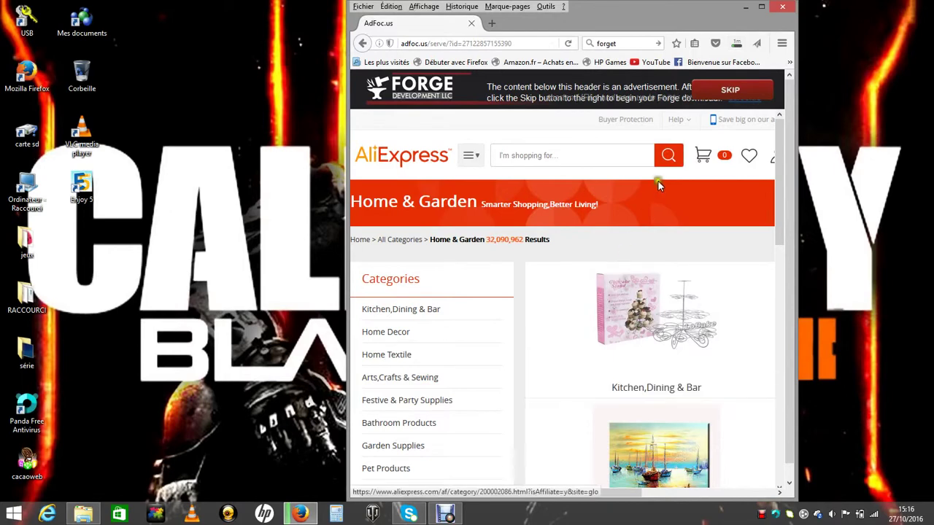
mouse_move(458, 446)
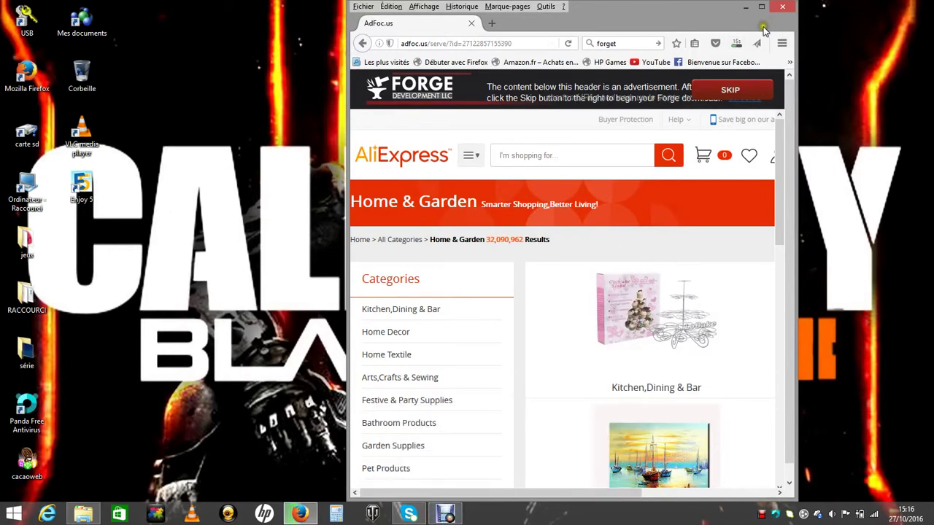
left_click(738, 44)
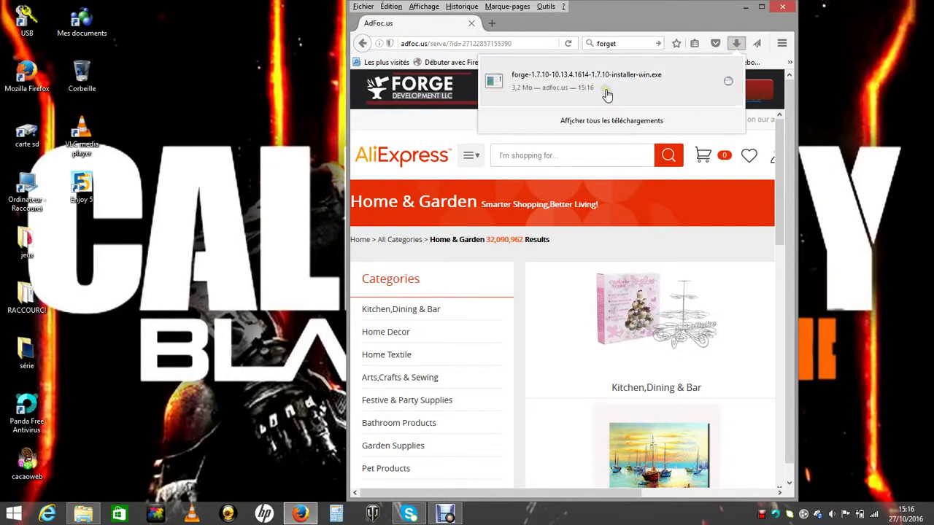
- Run the downloaded Forge installer despite the SmartScreen warning and install the Forge client in the default Minecraft folder
left_click(606, 94)
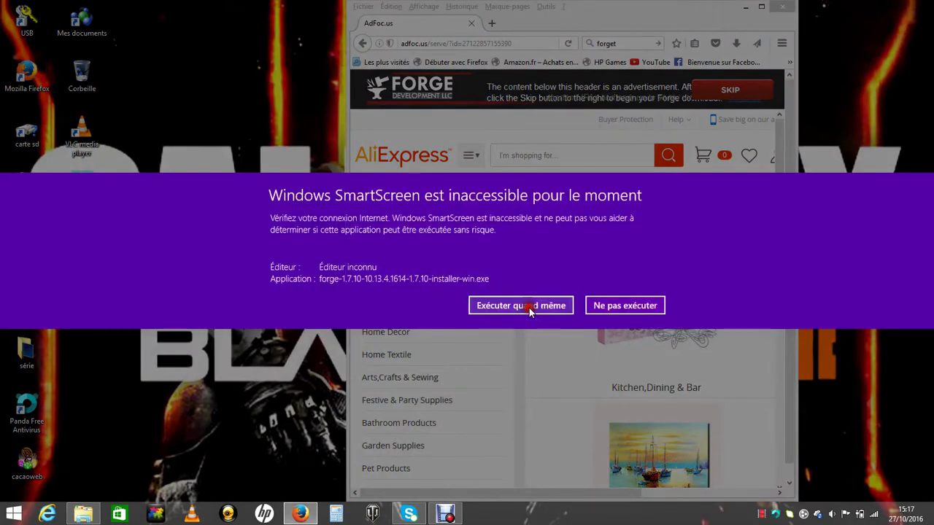
left_click(530, 307)
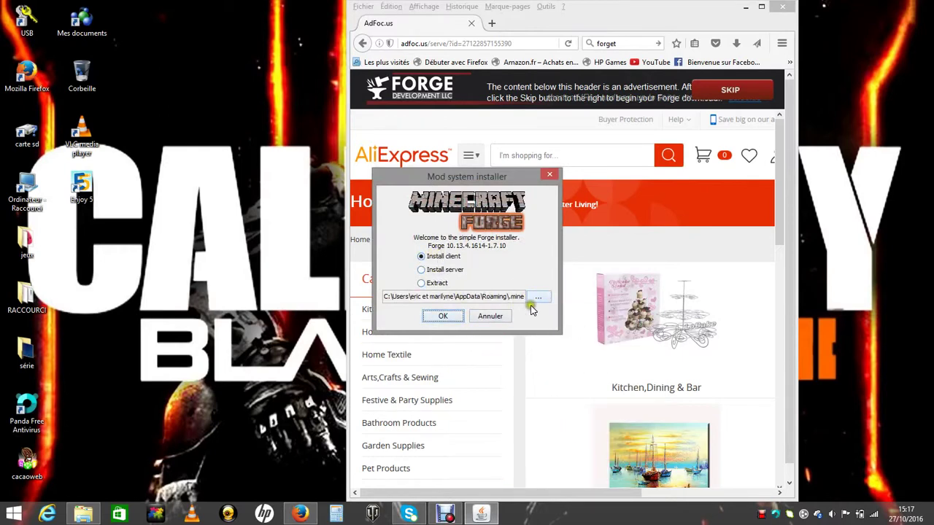
left_click(441, 317)
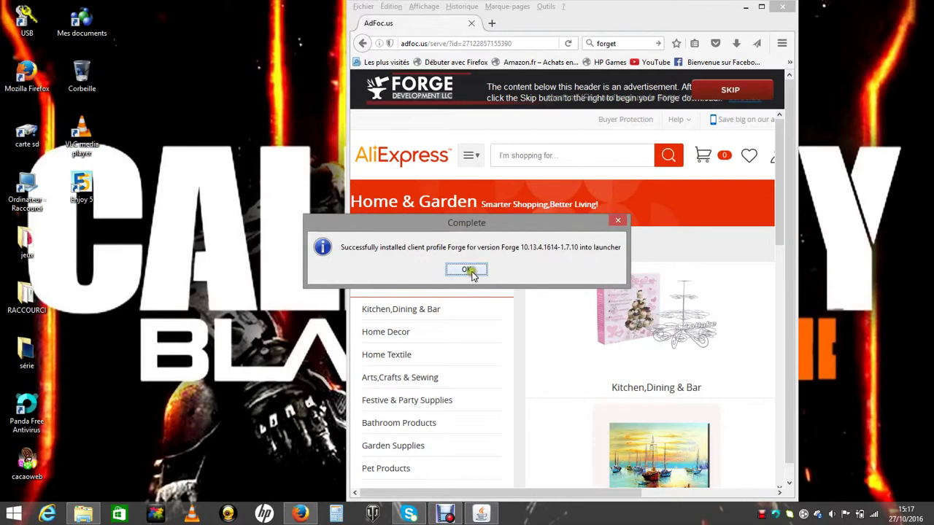
left_click(469, 271)
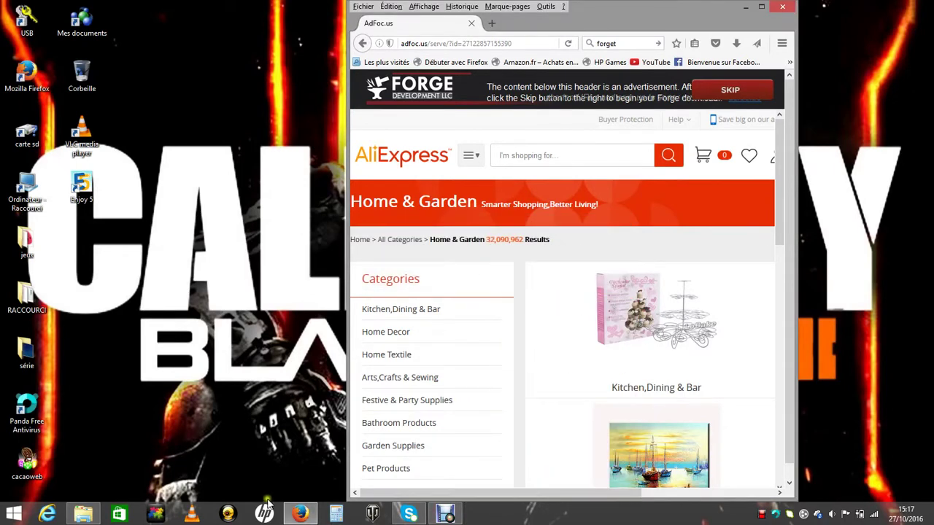
- Start Minecraft(1) from the jeux folder on the desktop and maximize the Minecraft Launcher window
left_click(27, 251)
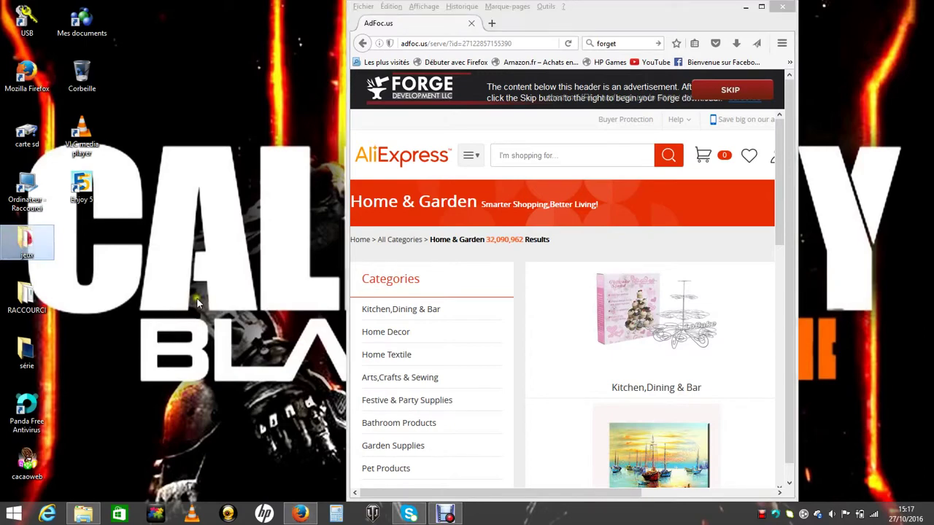
double_click(27, 252)
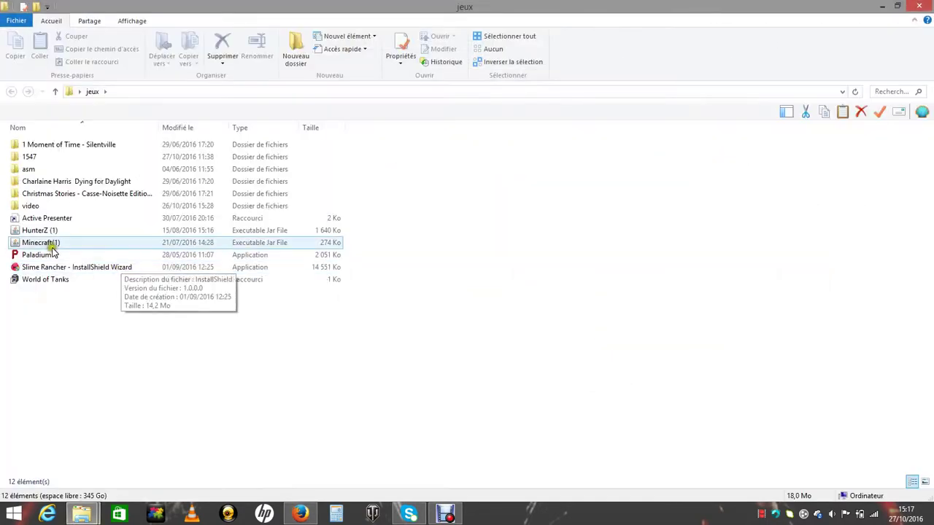
left_click(49, 245)
double_click(53, 251)
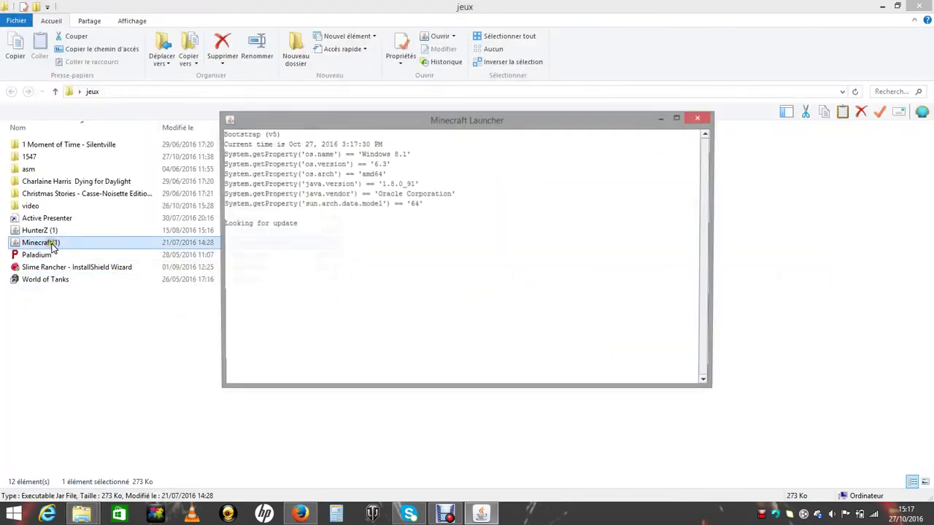
left_click(680, 120)
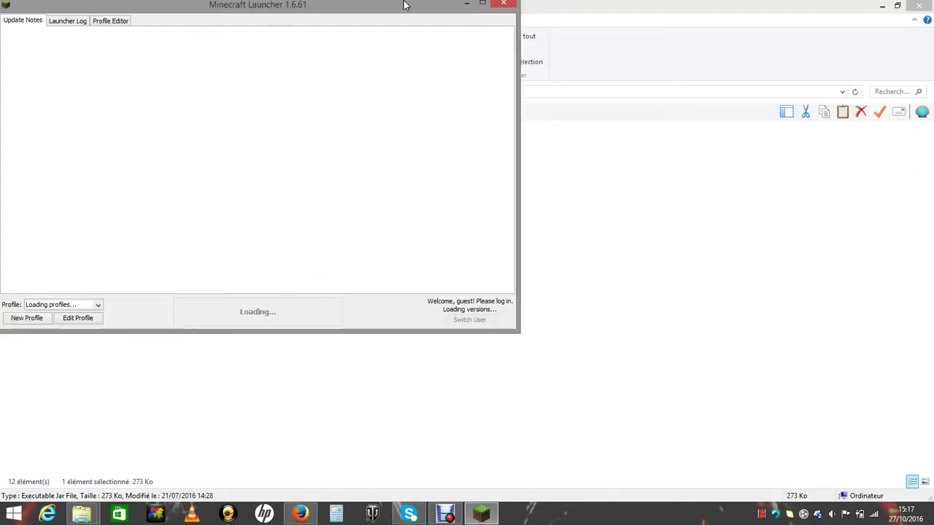
left_click(486, 6)
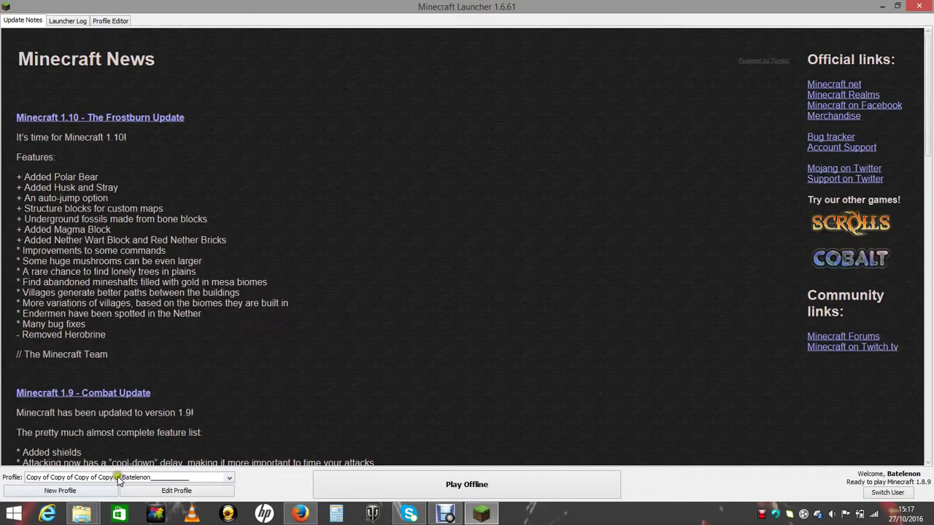
- Create and save a new launcher profile copied from an existing Forge profile, using version release 1.7.10-Forge10.13.4.1614-1.7.10
left_click(115, 477)
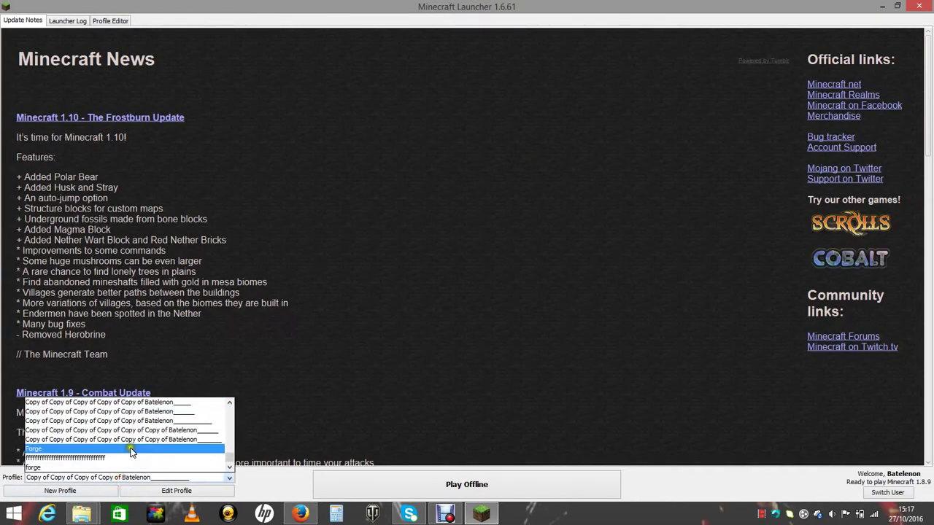
left_click(170, 446)
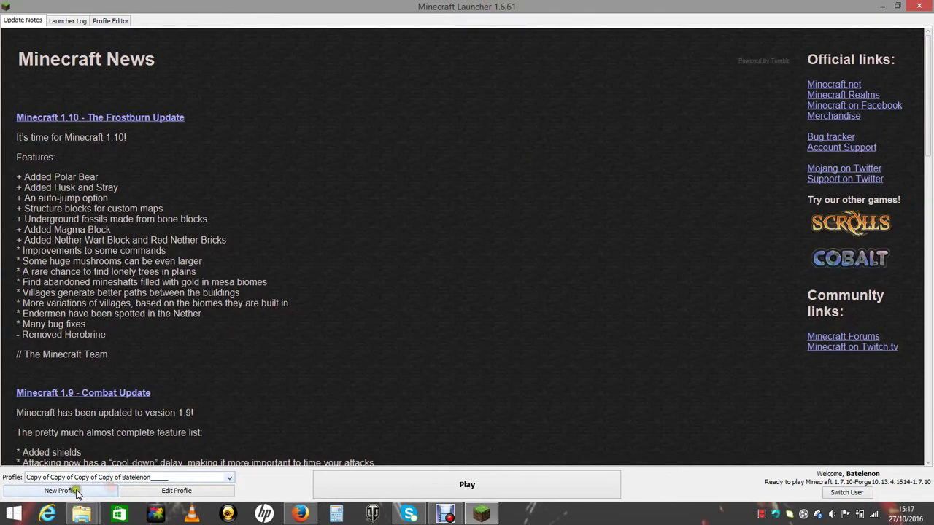
left_click(77, 492)
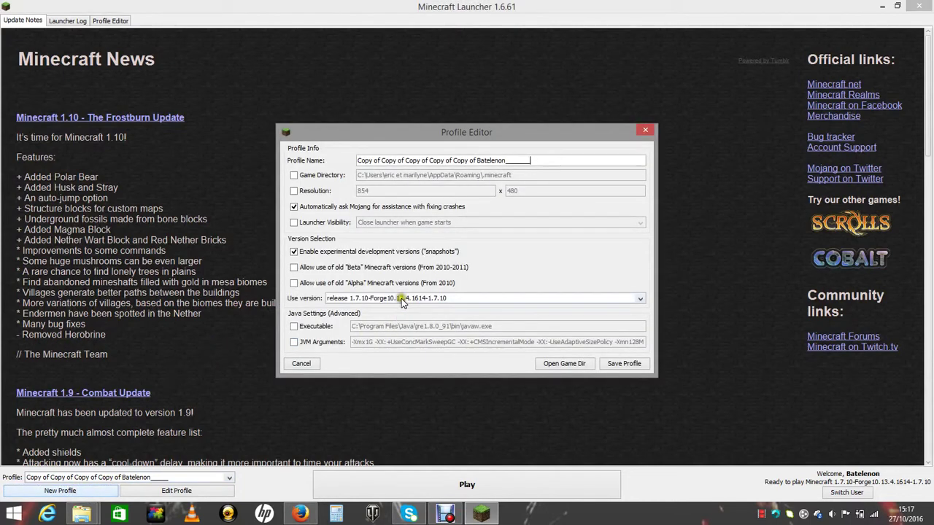
left_click(401, 301)
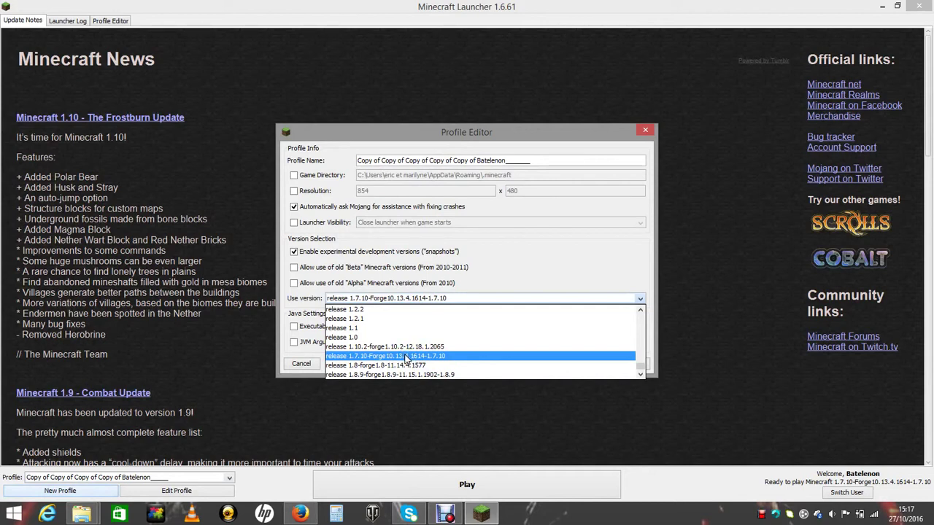
scroll(404, 357, "up", 5)
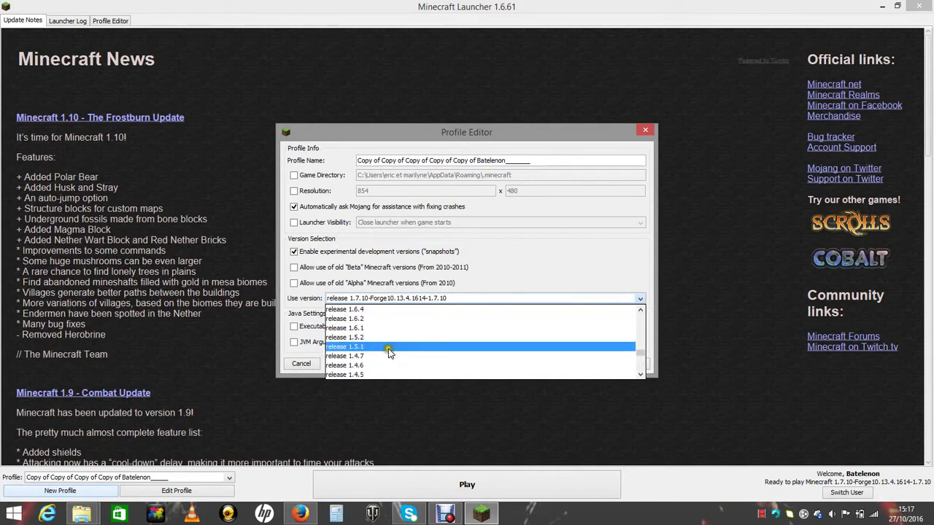
scroll(389, 353, "down", 5)
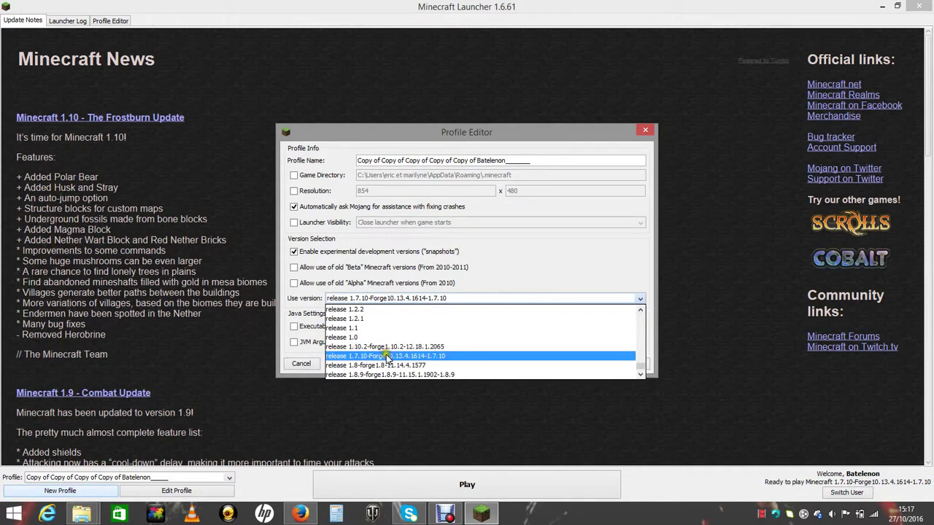
left_click(386, 357)
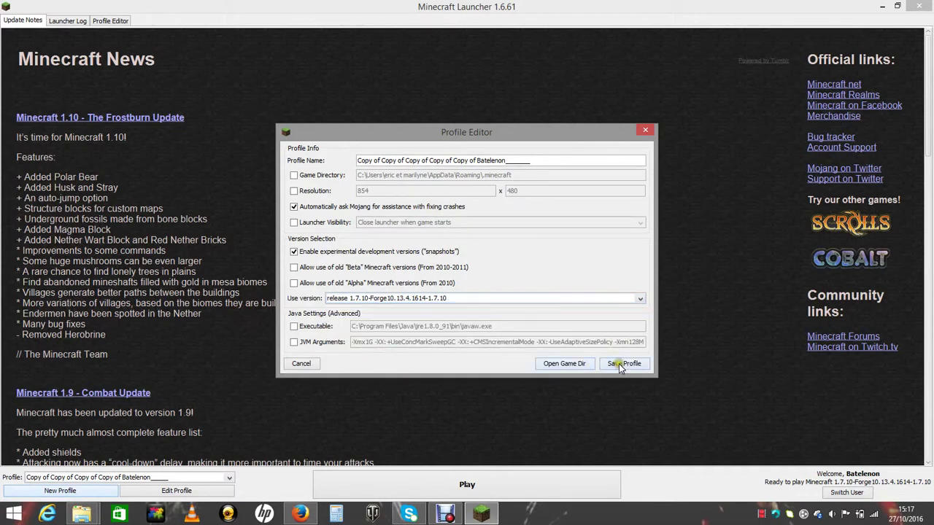
left_click(622, 364)
- Launch Minecraft with the new Forge profile up to its main menu, and close the game
left_click(544, 478)
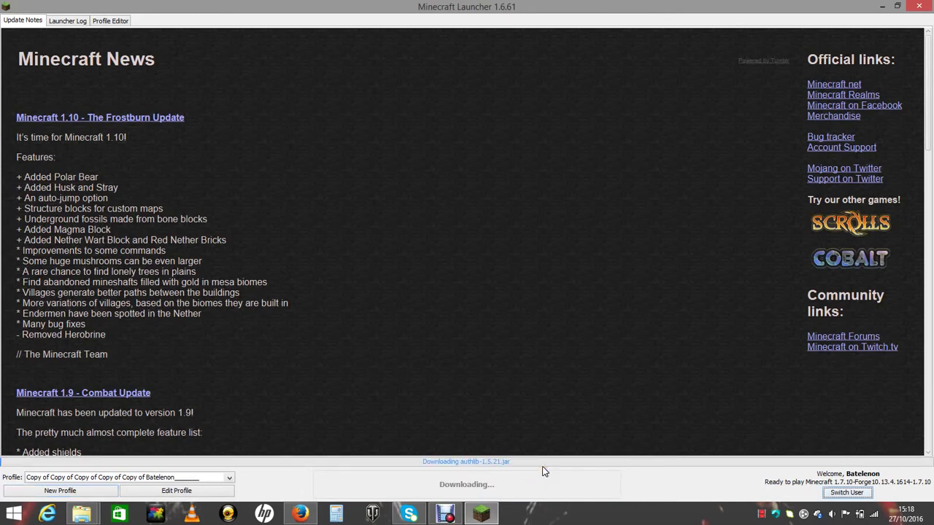
left_click(541, 467)
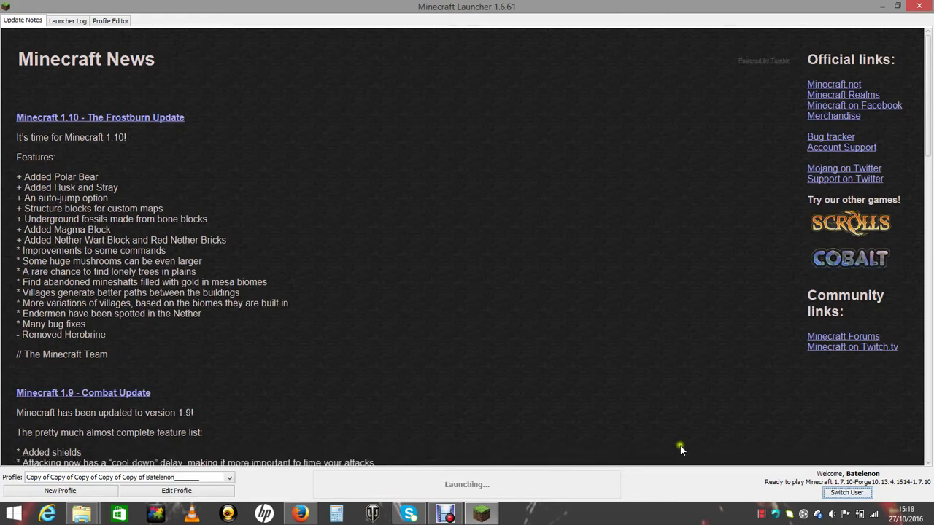
left_click(549, 479)
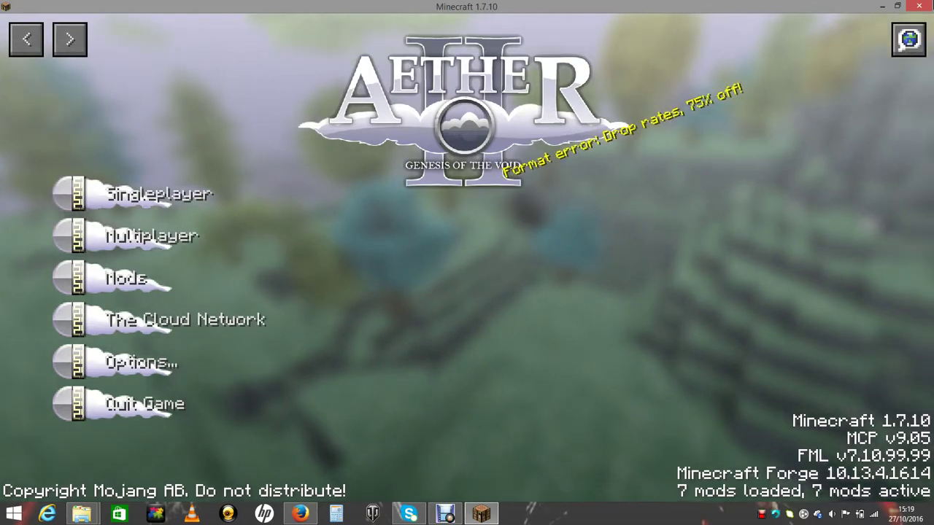
left_click(926, 6)
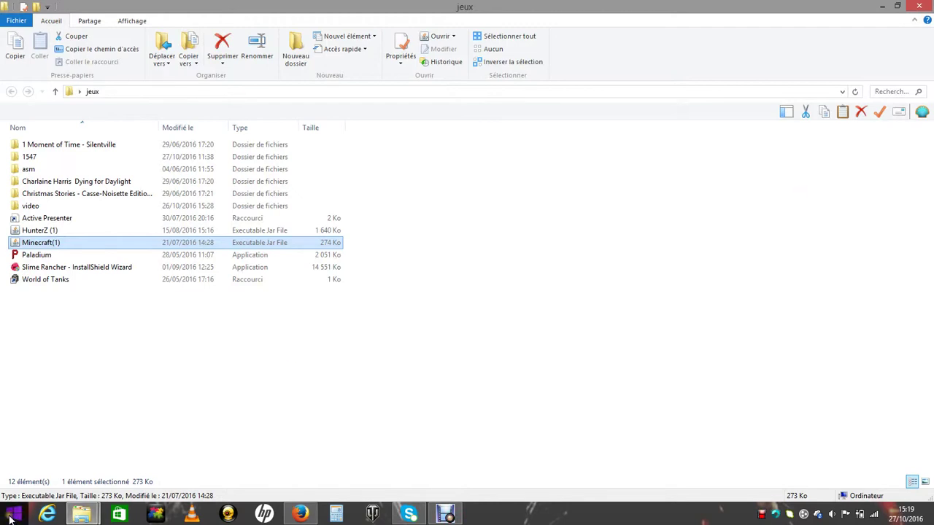
- Open the mods folder inside .minecraft, starting from the Roaming application data folder via %appdata%
key("super+r")
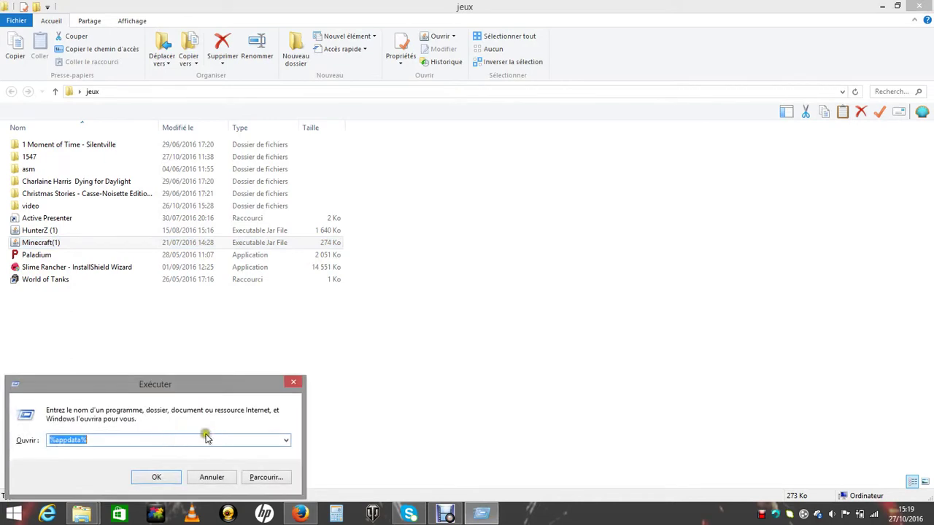
left_click(146, 473)
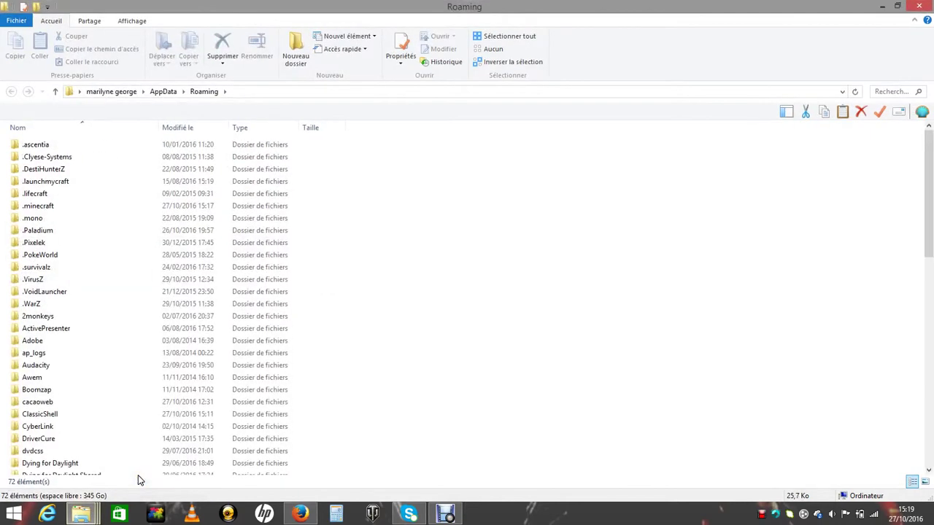
double_click(56, 207)
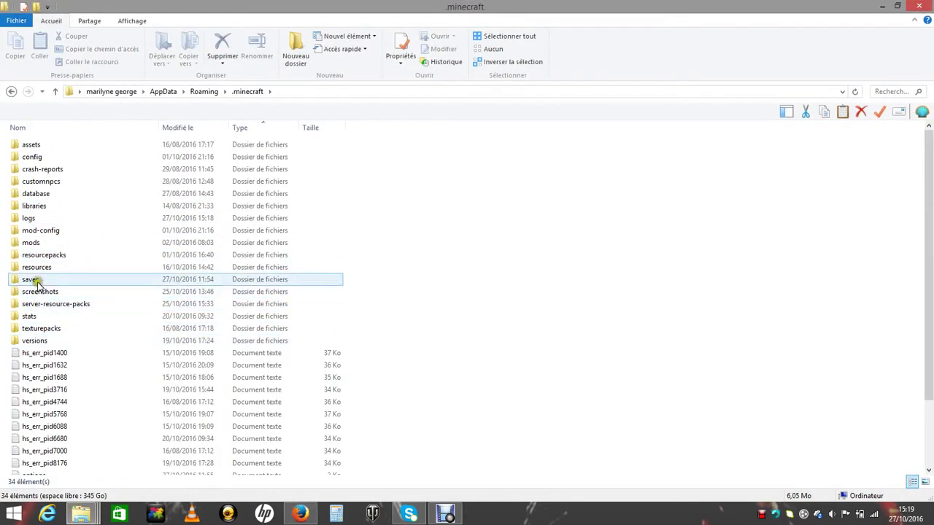
double_click(67, 244)
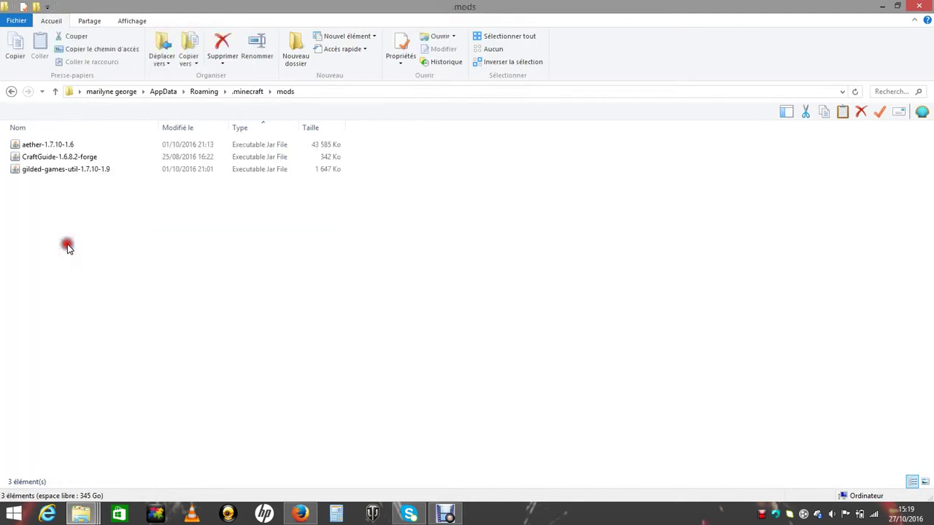
left_click_drag(0, 232, 351, 260)
- Switch to Firefox, maximize it, search the web for orespawn and open the OreSpawn home page
left_click(301, 515)
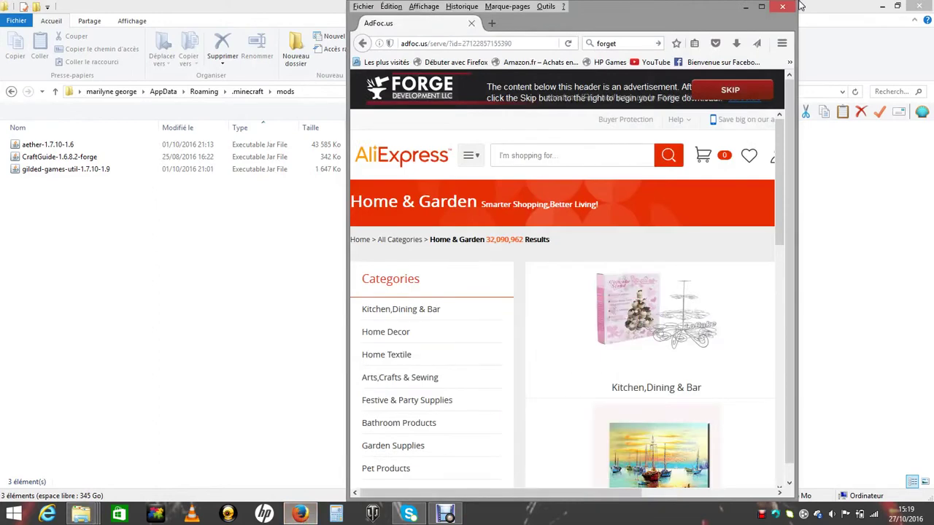
double_click(705, 14)
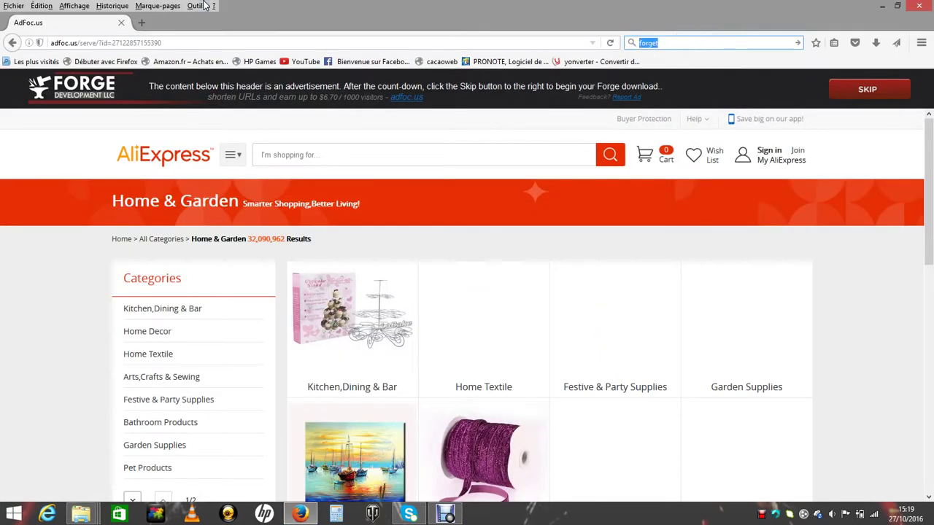
key("BackSpace")
type("orespawn")
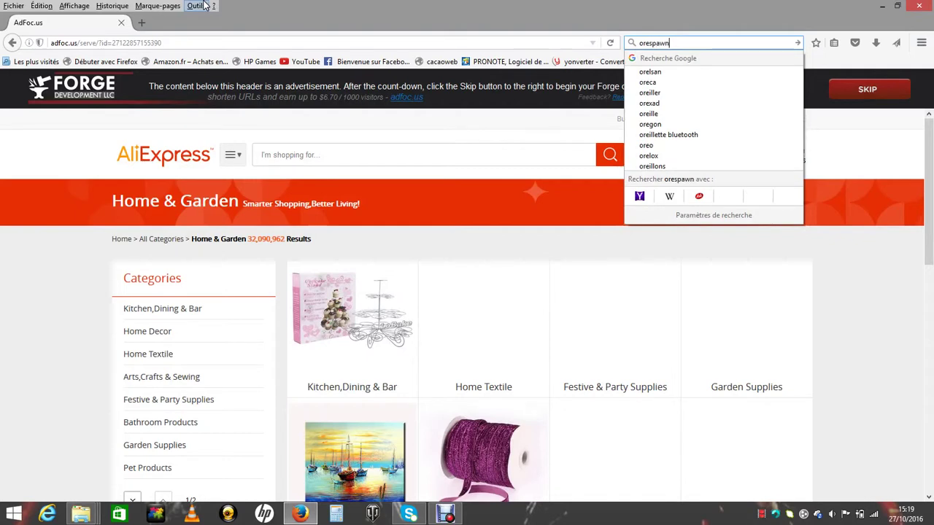
key("Return")
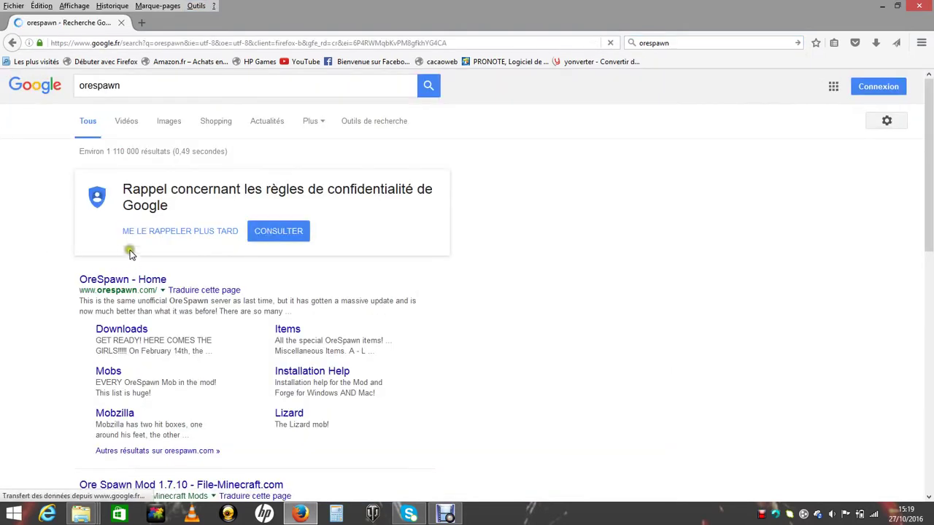
left_click(148, 285)
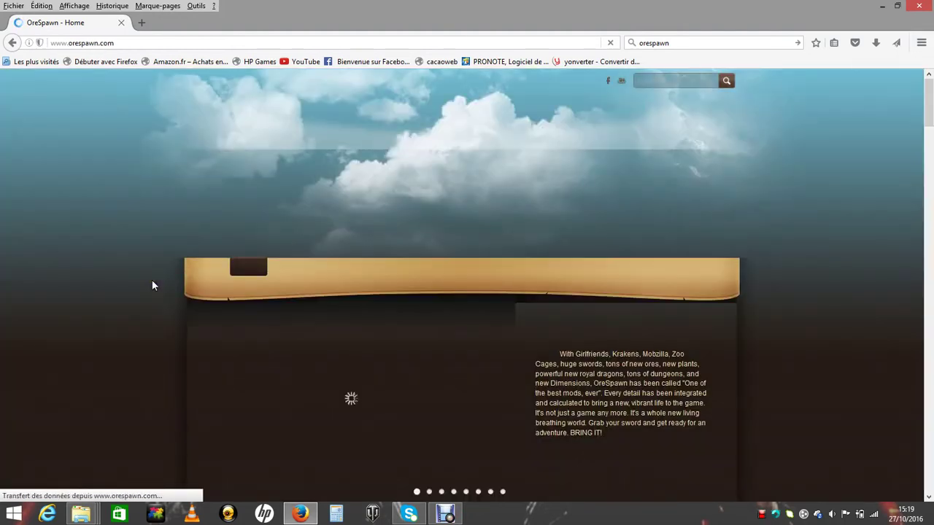
- Open OreSpawn's 1.7 download page and locate the mod's download link on it
scroll(418, 352, "down", 1)
scroll(595, 371, "down", 2)
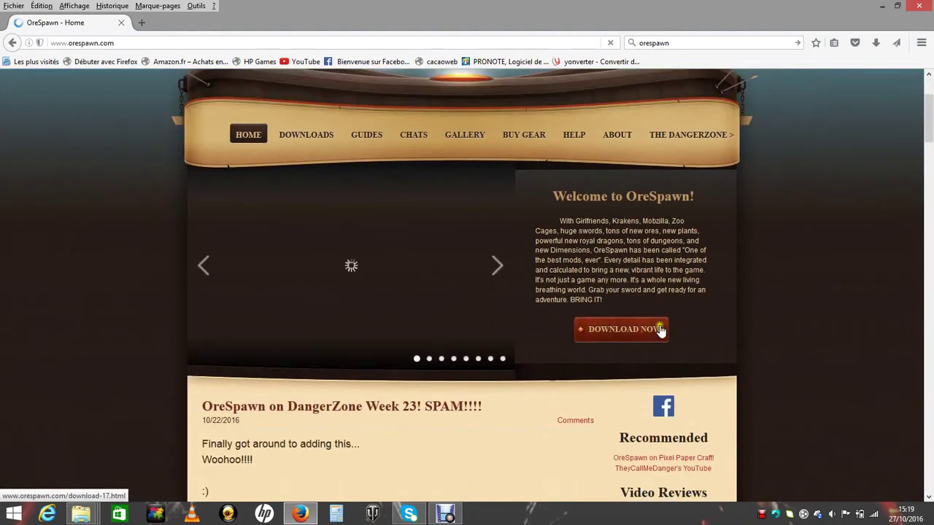
left_click(656, 331)
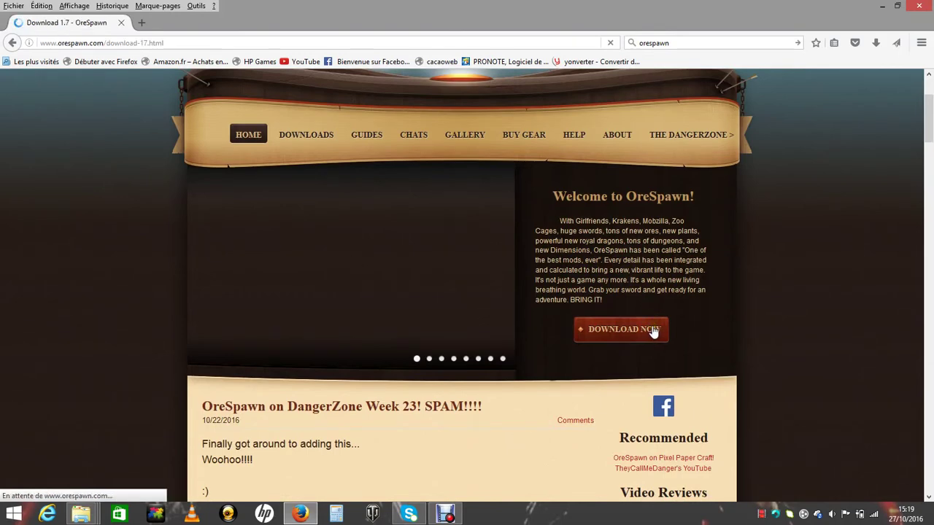
scroll(654, 333, "down", 8)
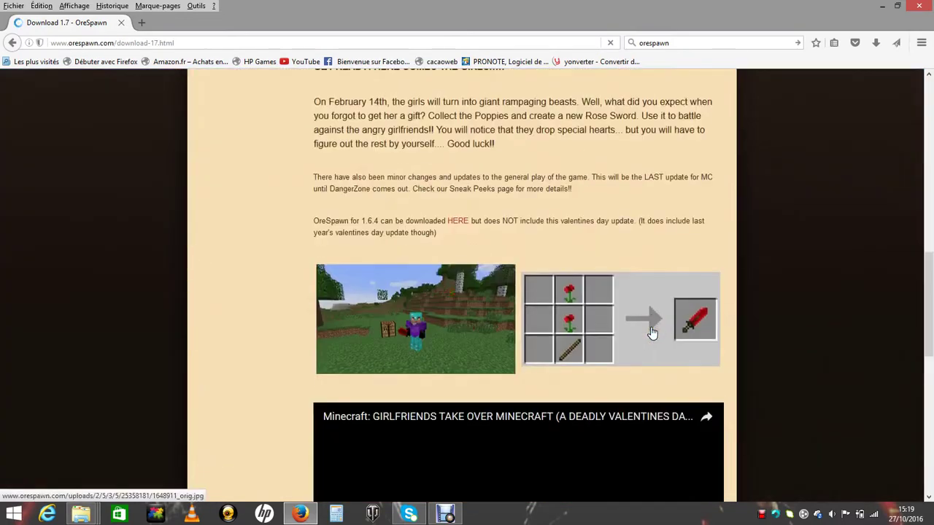
scroll(653, 334, "down", 8)
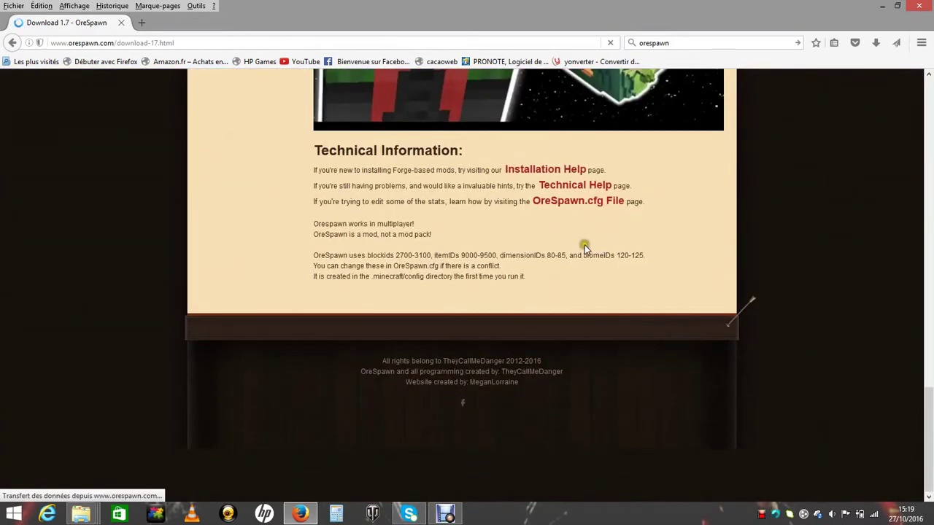
scroll(533, 255, "up", 10)
scroll(533, 254, "down", 2)
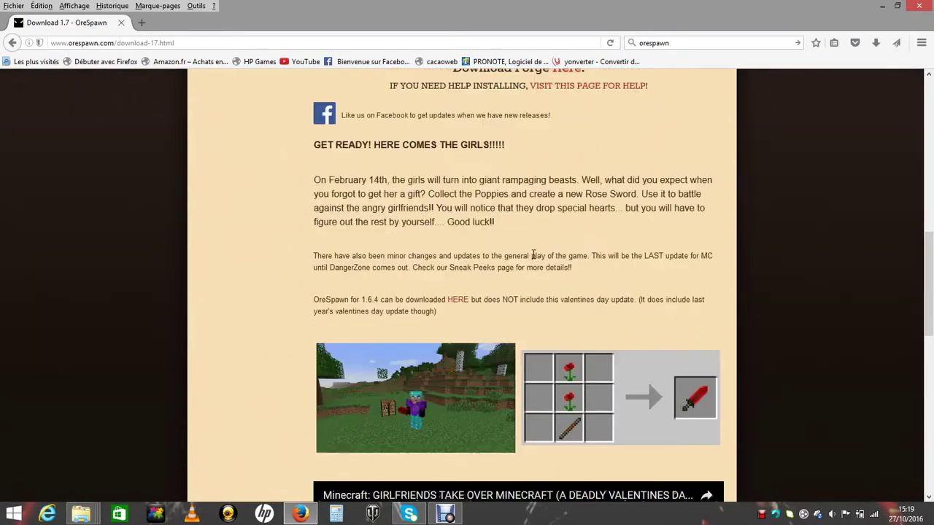
scroll(708, 397, "down", 3)
scroll(709, 397, "up", 4)
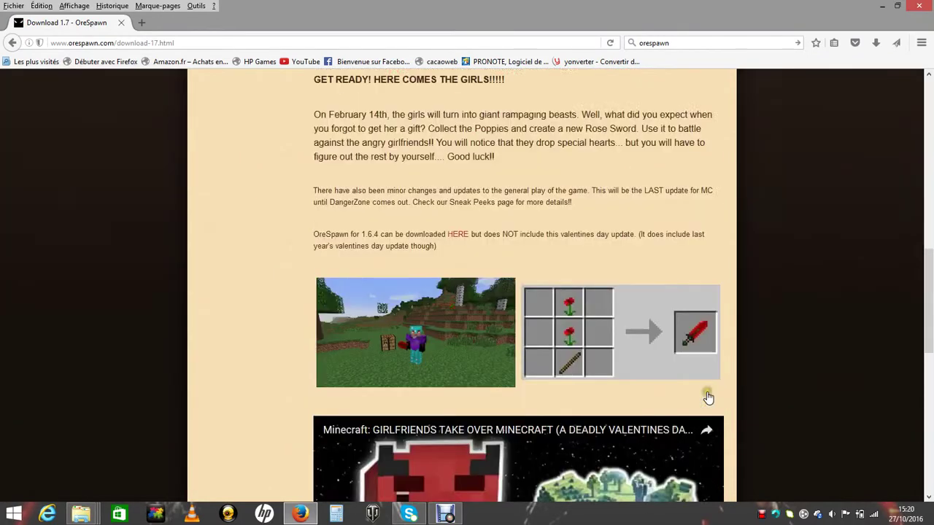
scroll(562, 337, "up", 5)
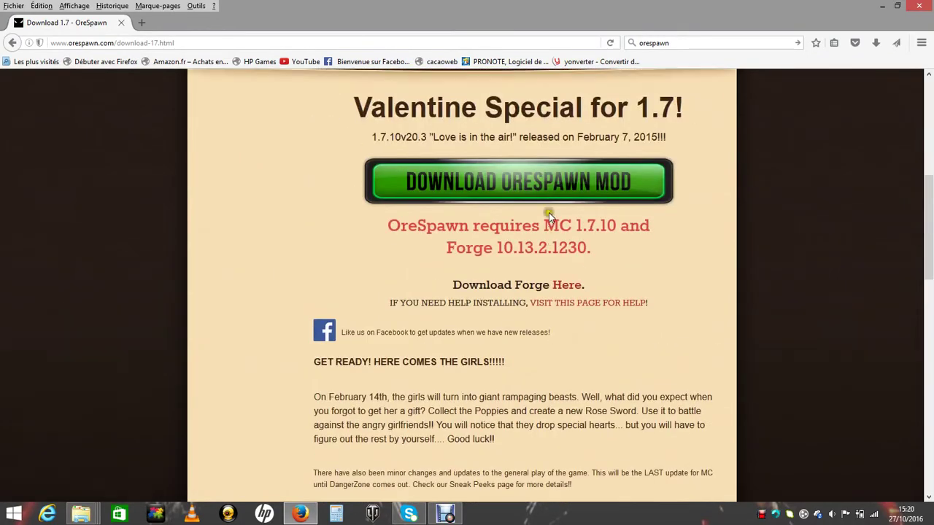
- Download the OreSpawn mod through the adf.ly advertisement page and save orespawn-1.7.10-20.3.zip
left_click(537, 235)
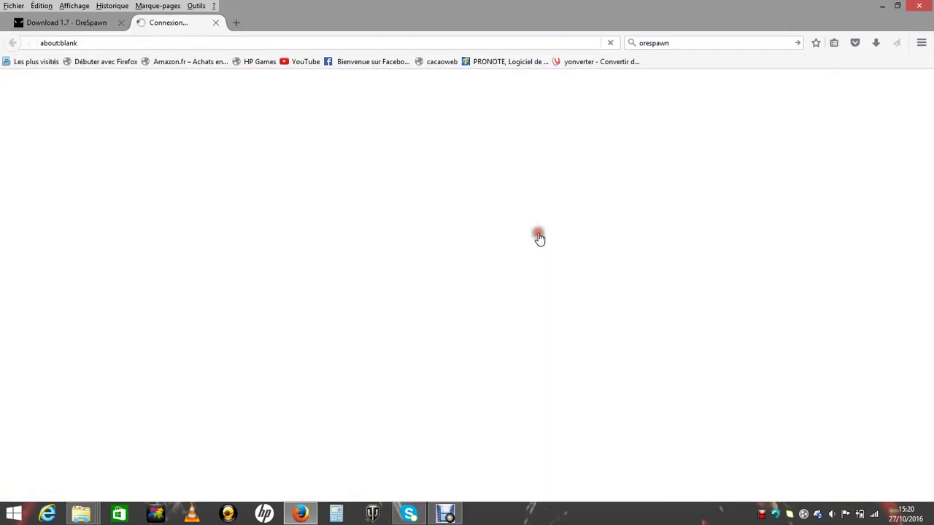
left_click(84, 23)
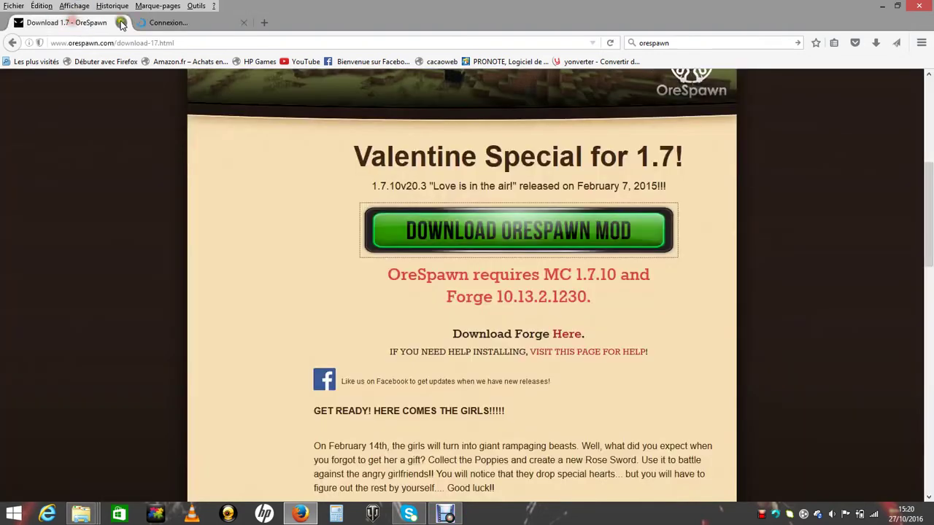
left_click(122, 23)
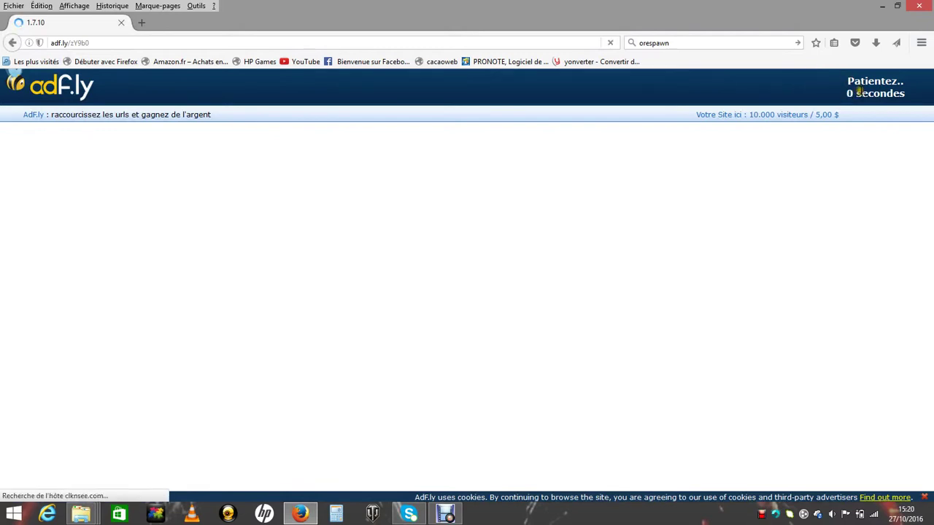
left_click(857, 85)
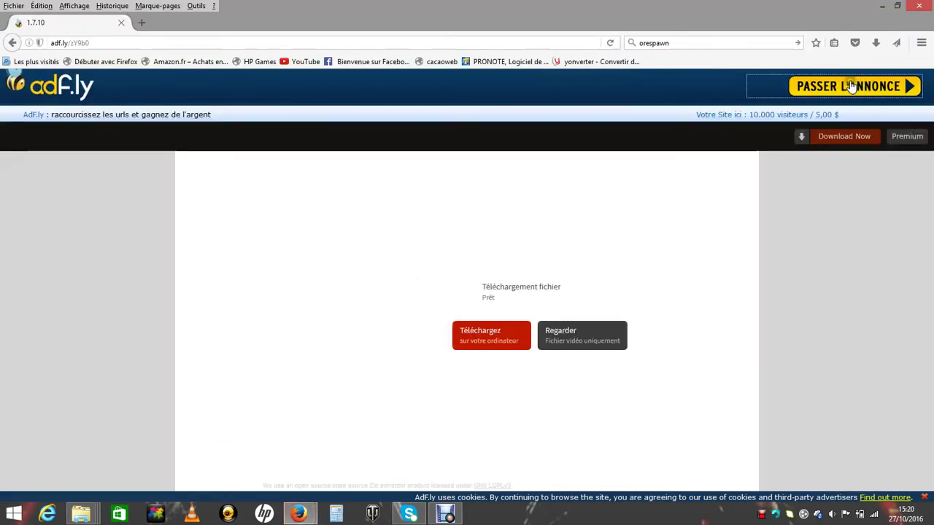
left_click(502, 385)
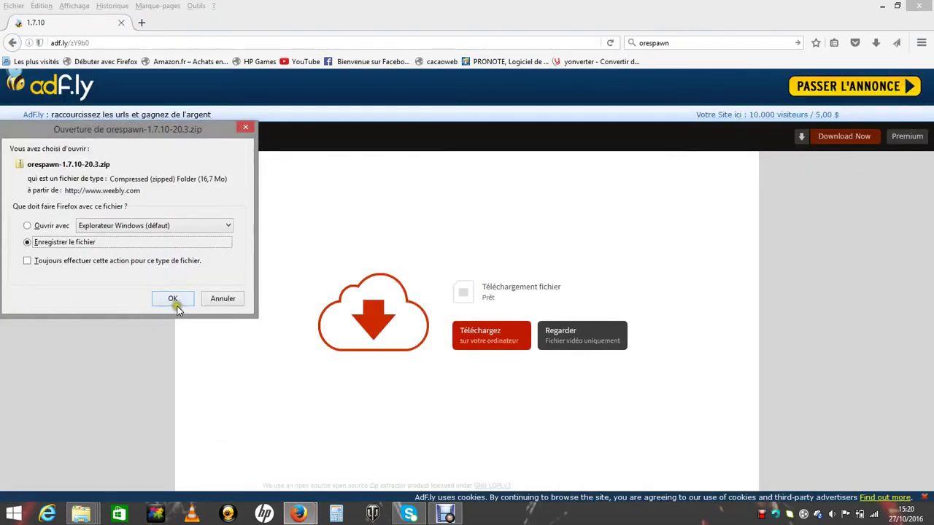
left_click(174, 299)
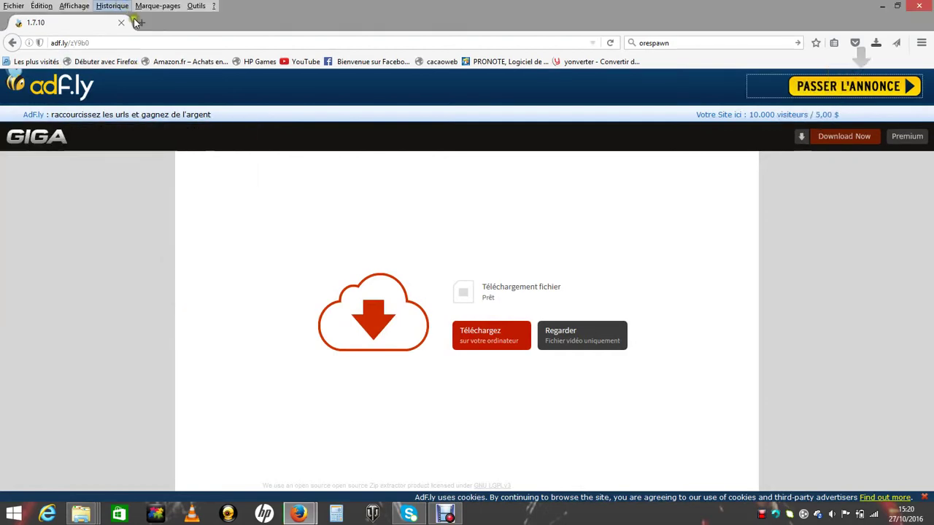
- Restore the Firefox window to a smaller size, close the pop-up advertisement window and check the OreSpawn download's progress
left_click(896, 7)
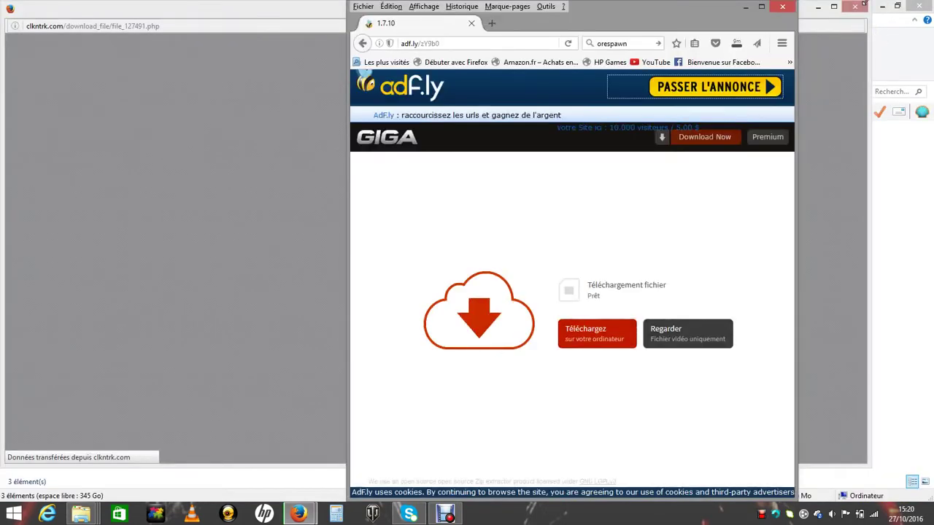
left_click(861, 9)
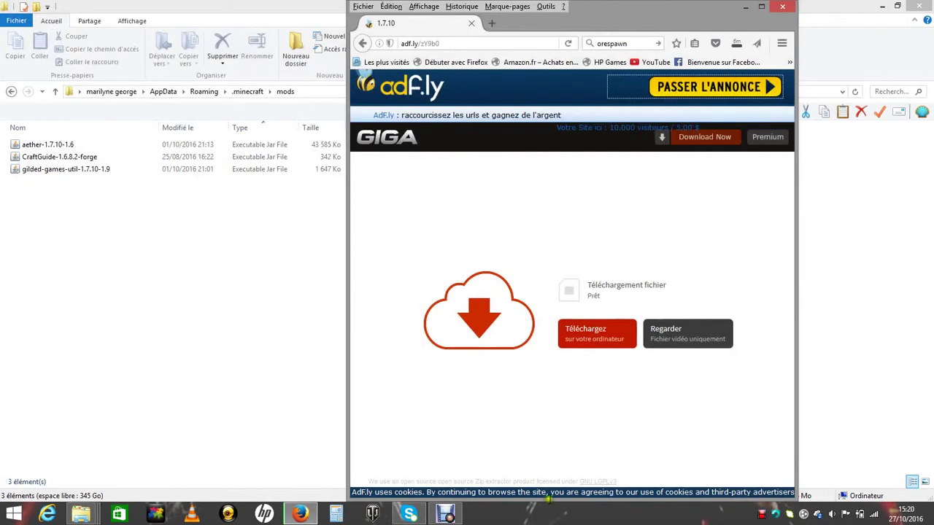
left_click(735, 44)
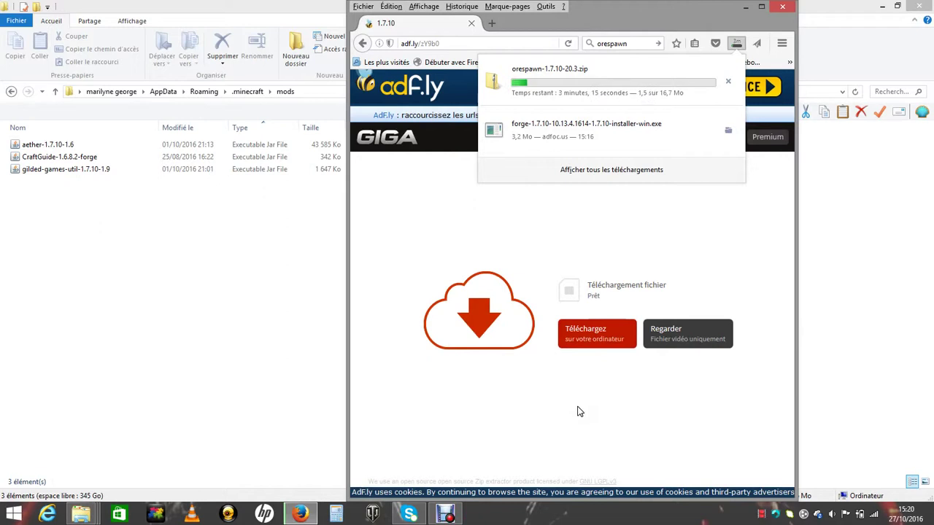
- Bring Firefox to the front and check its list of recent downloads for the mod file
left_click(447, 515)
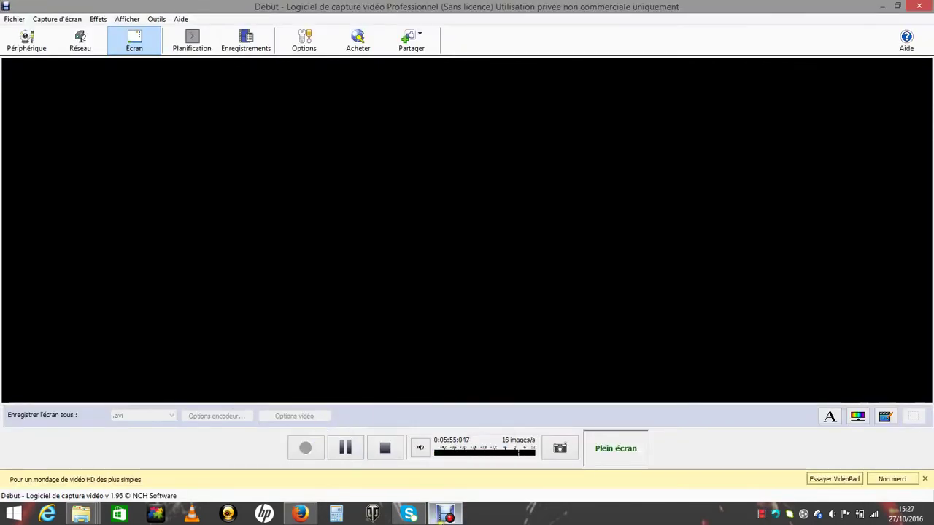
left_click(294, 517)
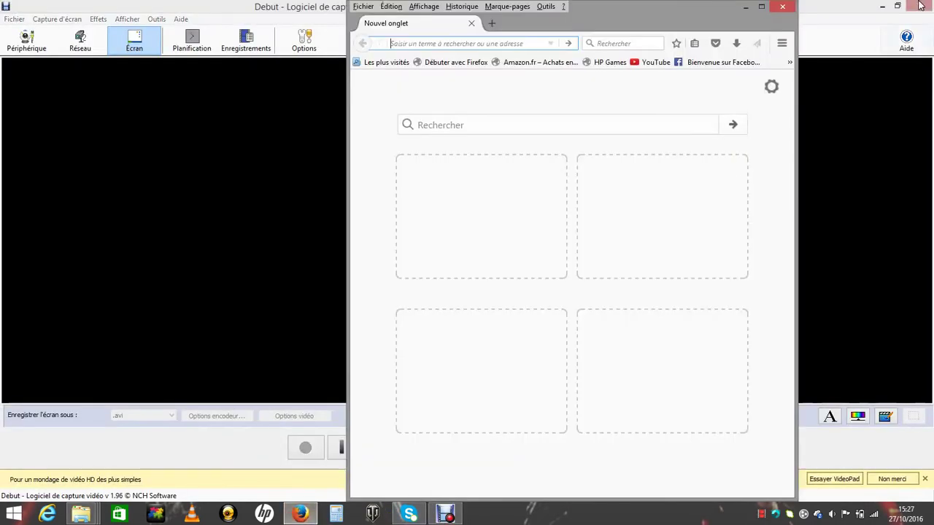
left_click(735, 45)
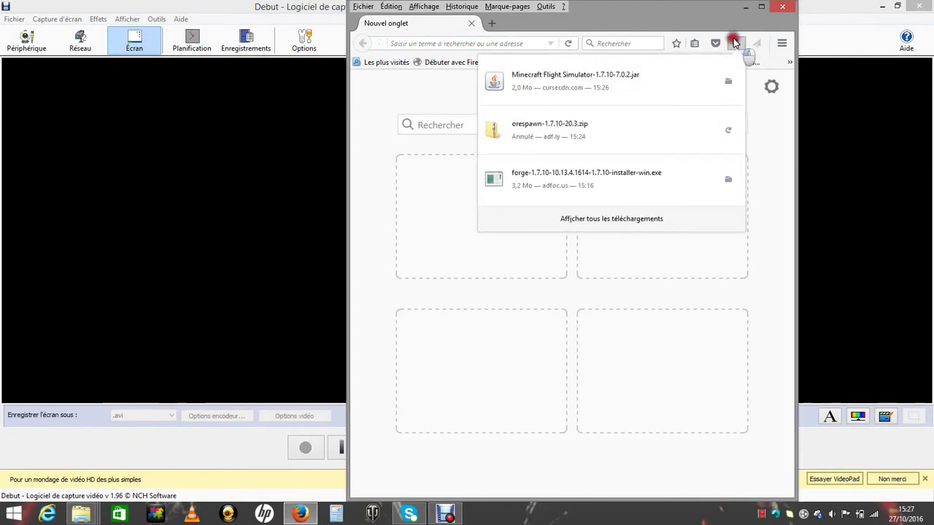
left_click(735, 44)
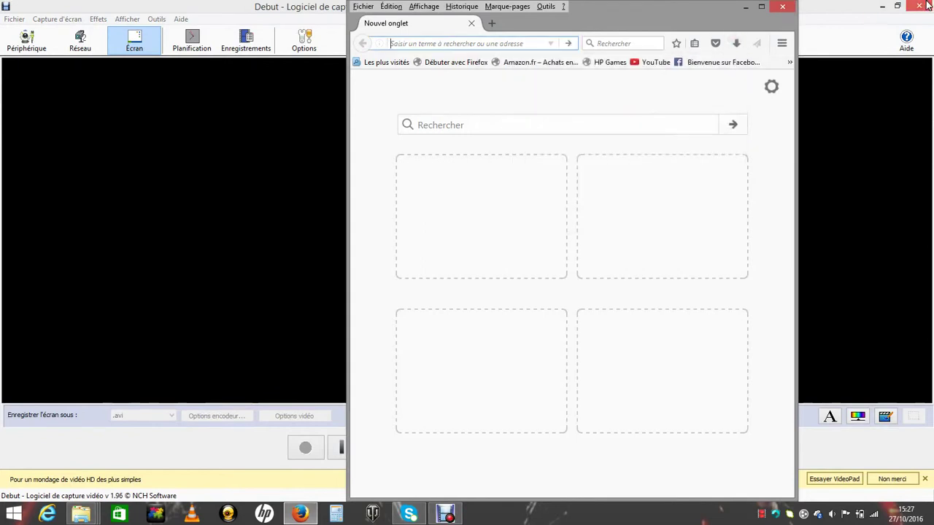
- Minimize the Debut, mods and jeux windows to uncover the desktop behind Firefox
left_click(881, 7)
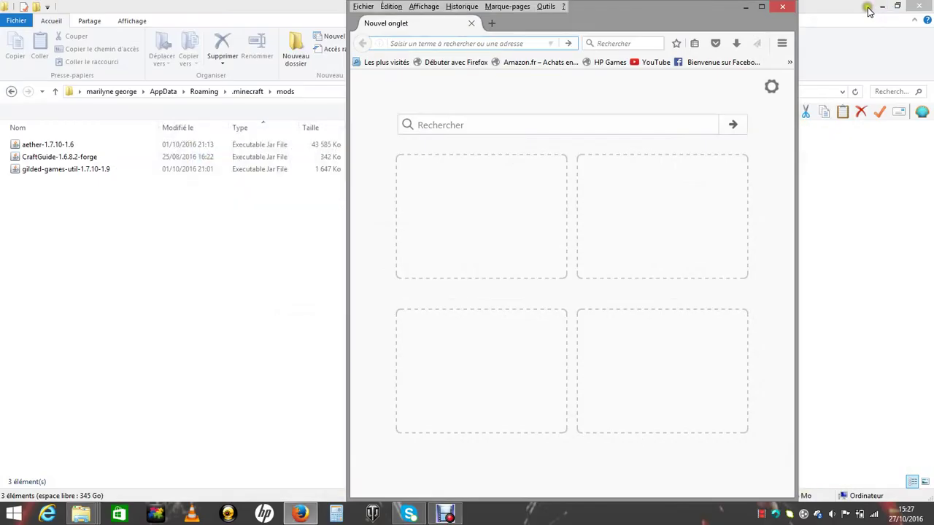
left_click(878, 9)
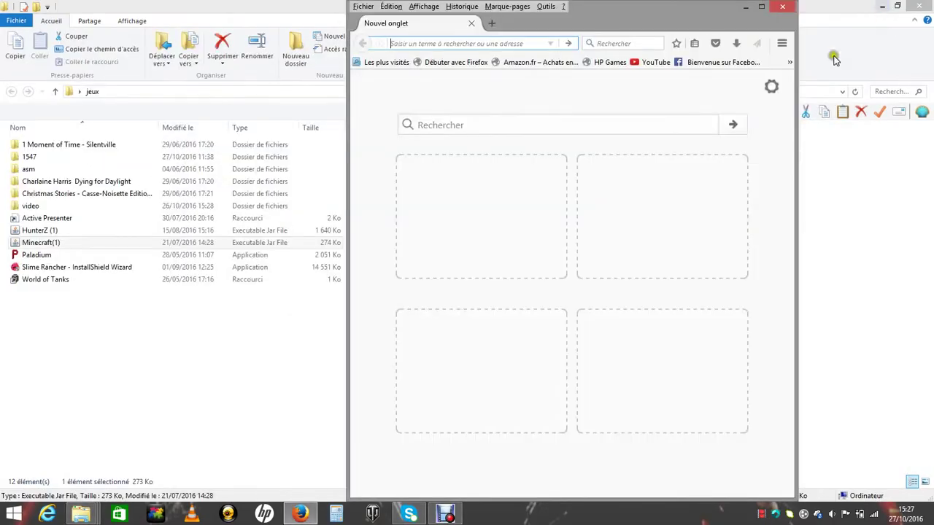
left_click(881, 7)
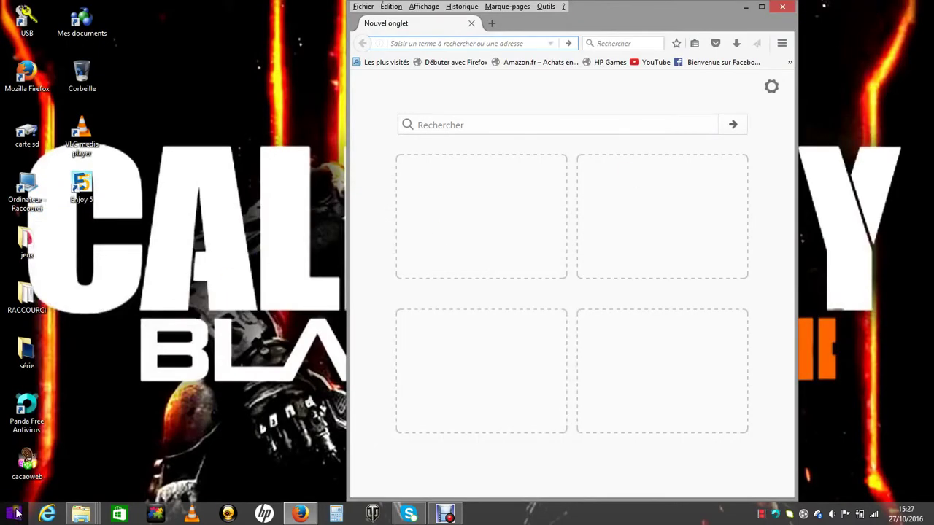
- Open the %appdata% folder and go to the mods folder inside .minecraft
key("super+r")
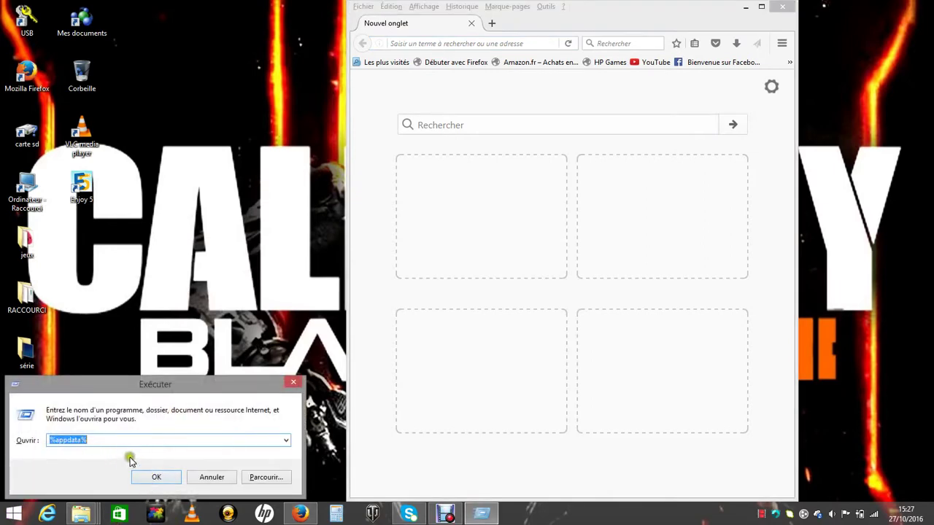
left_click(145, 478)
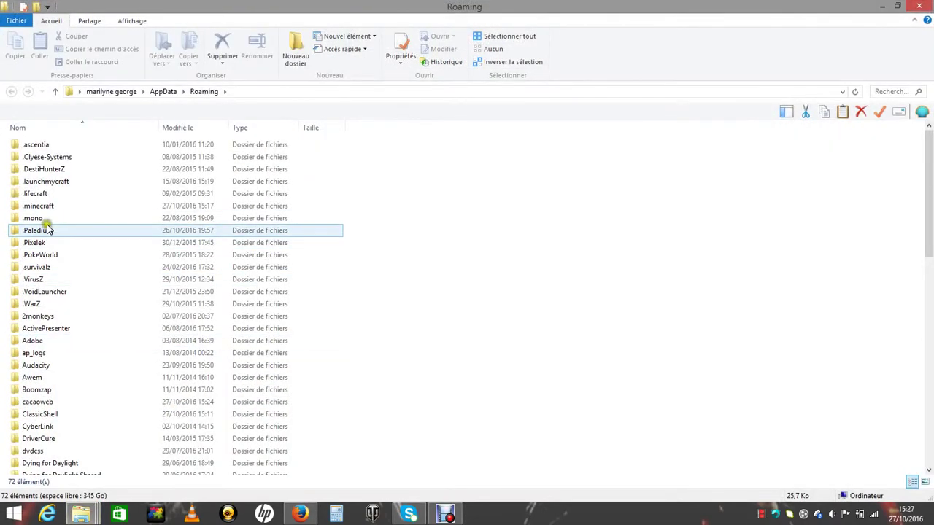
double_click(38, 207)
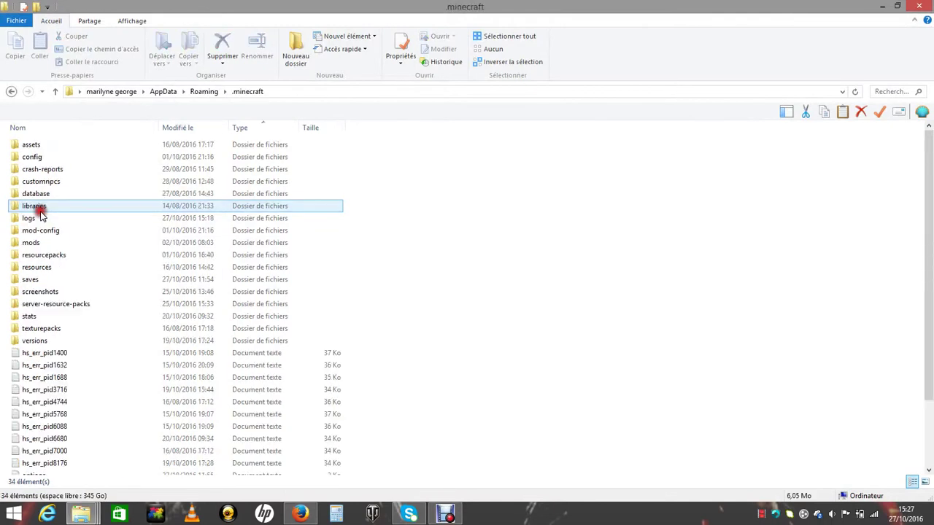
left_click(39, 243)
double_click(39, 243)
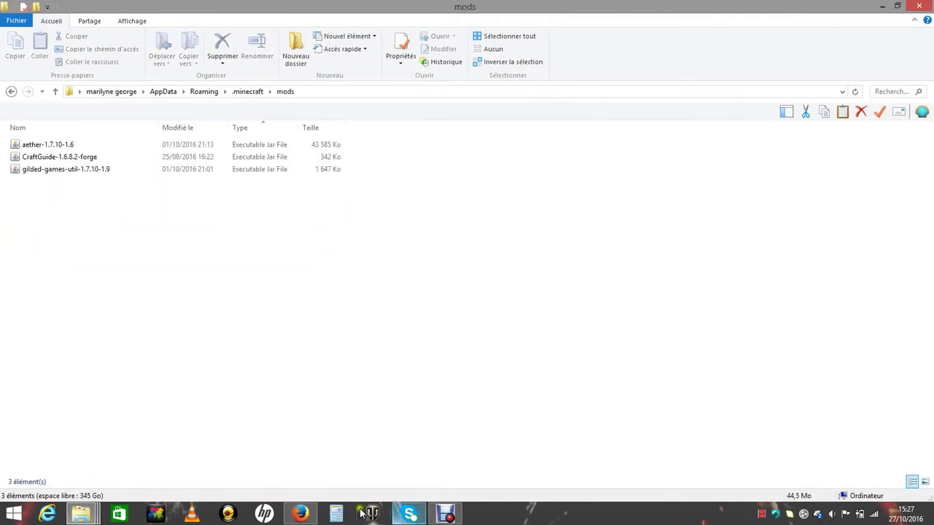
- Copy the downloaded Minecraft Flight Simulator-1.7.10-7.0.2 file from Firefox's recent downloads into the .minecraft mods folder
left_click(300, 514)
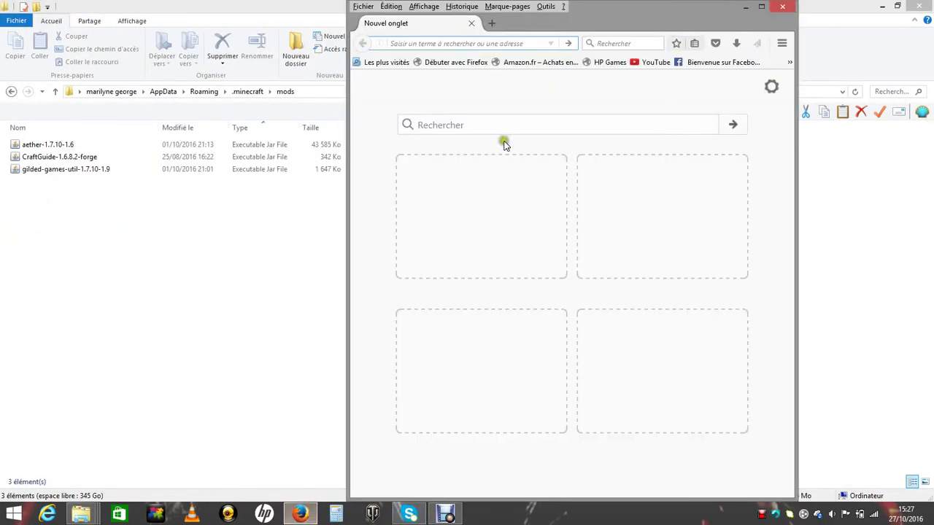
left_click(737, 43)
left_click(588, 87)
left_click_drag(588, 87, 172, 284)
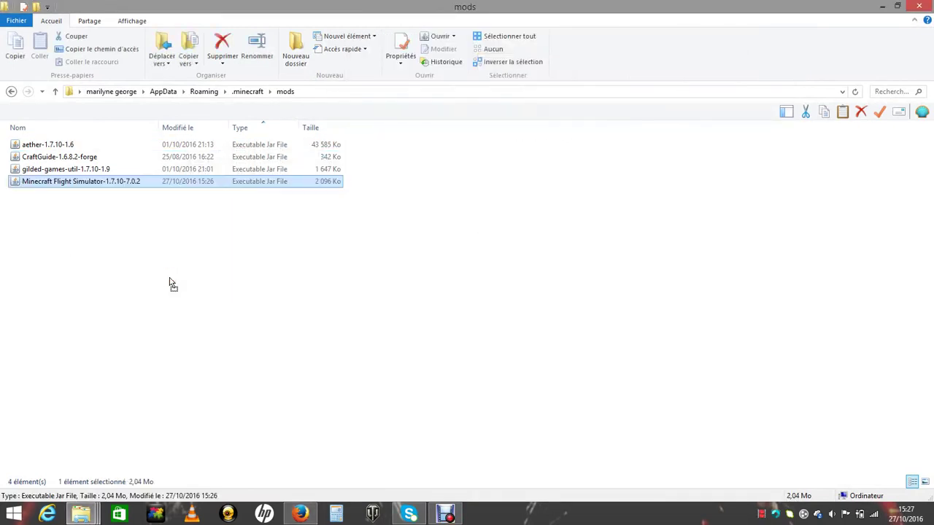
- Delete the CraftGuide, gilded-games-util and aether files from the mods folder, and close the folder and Firefox windows
left_click_drag(427, 179, 46, 170)
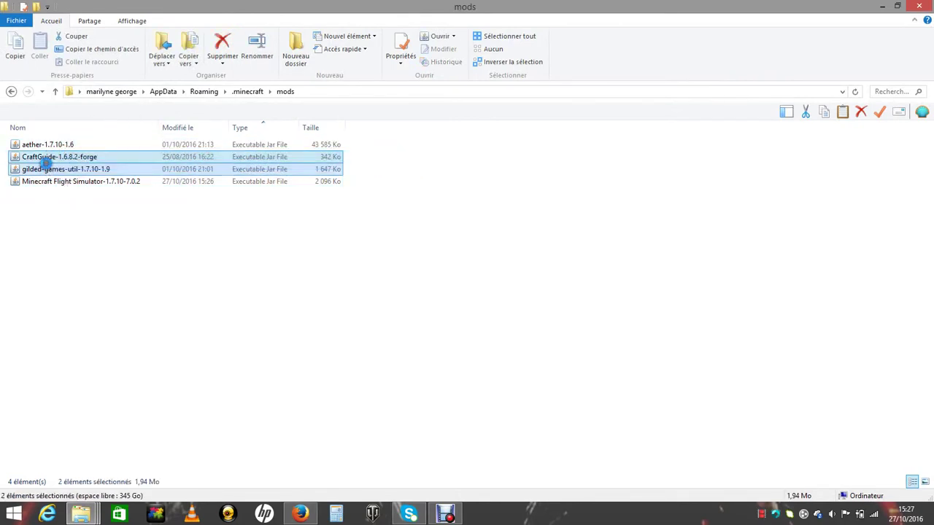
right_click(45, 167)
left_click(78, 382)
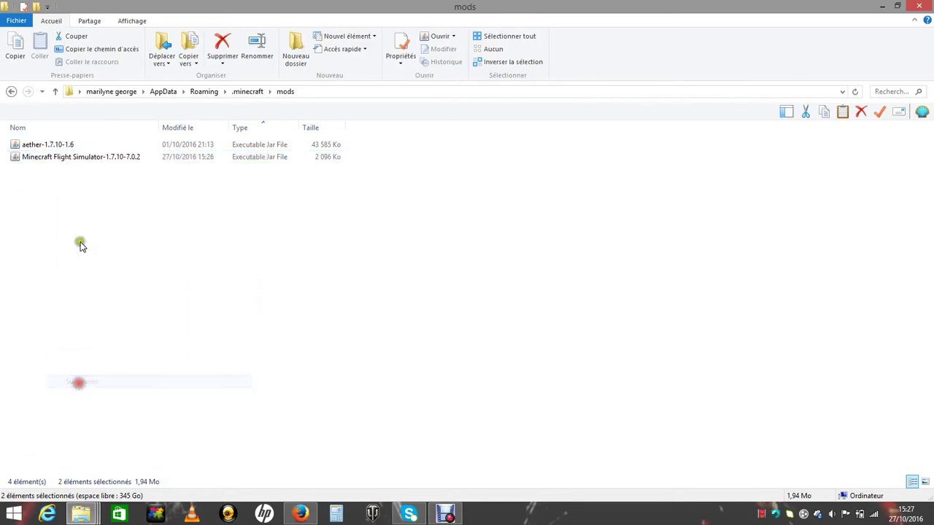
left_click(31, 146)
right_click(38, 147)
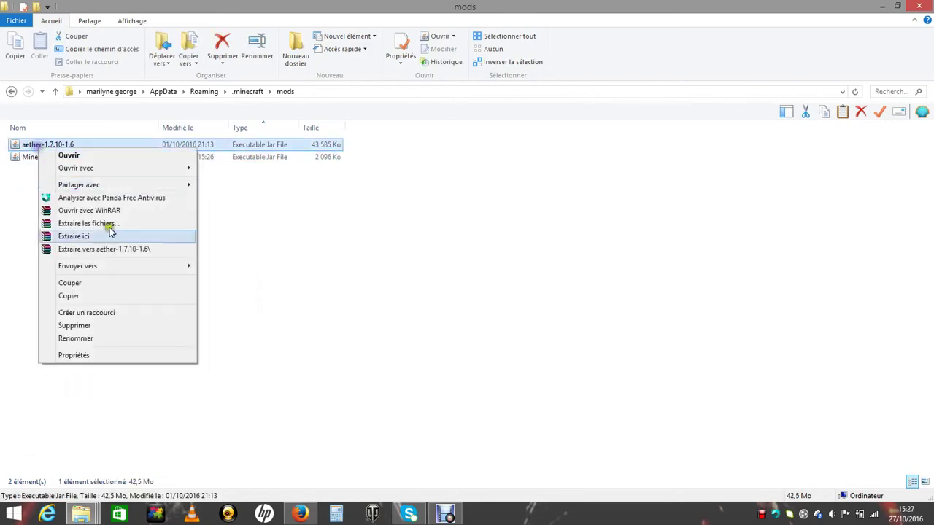
left_click(88, 325)
left_click(916, 8)
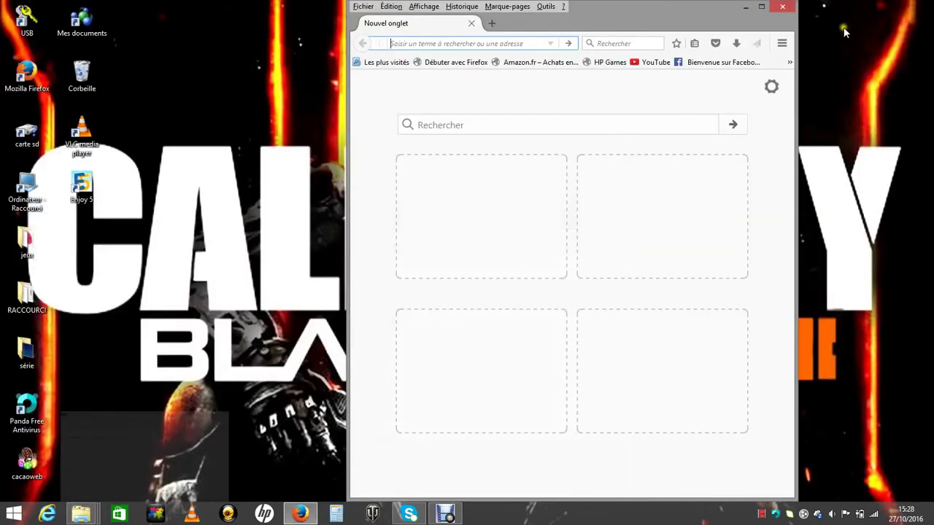
left_click(775, 7)
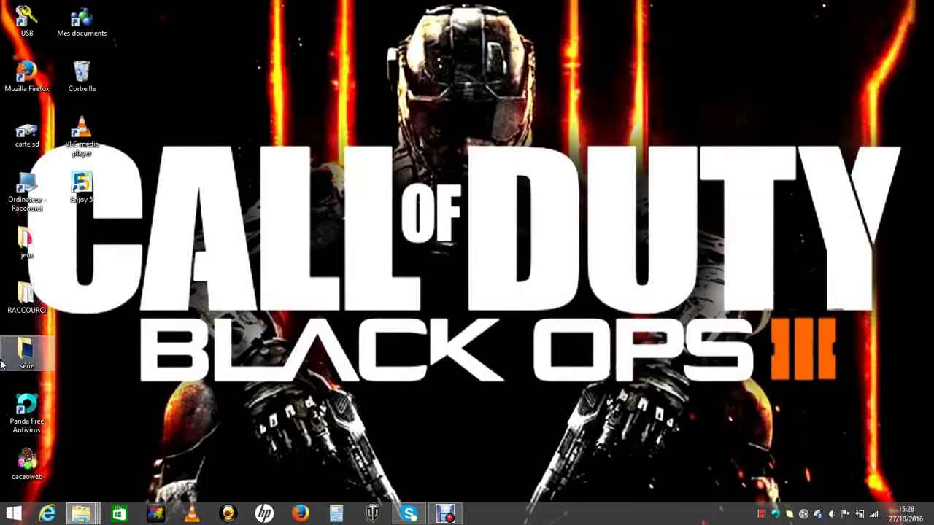
- Open Minecraft(1) from the jeux folder and launch the 1.7.10-Forge10.13.4.1614 profile in a maximized game window
double_click(27, 244)
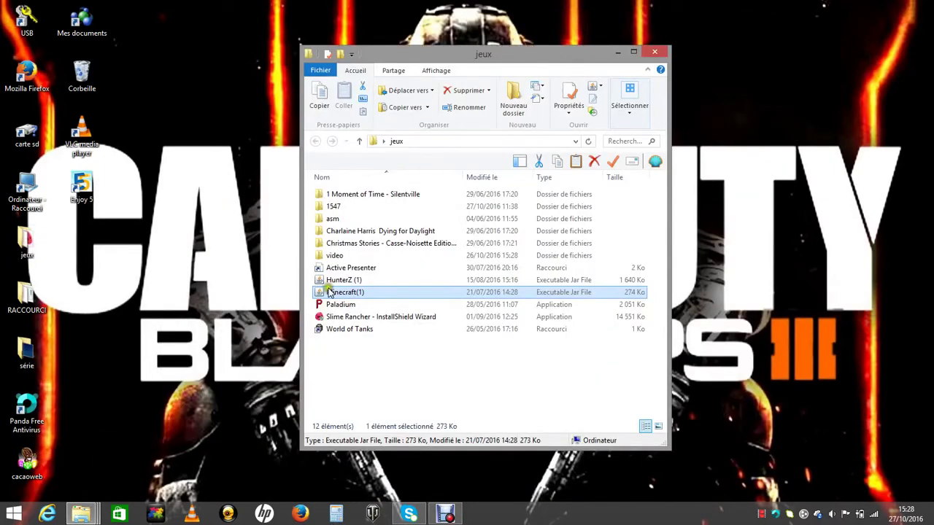
double_click(329, 290)
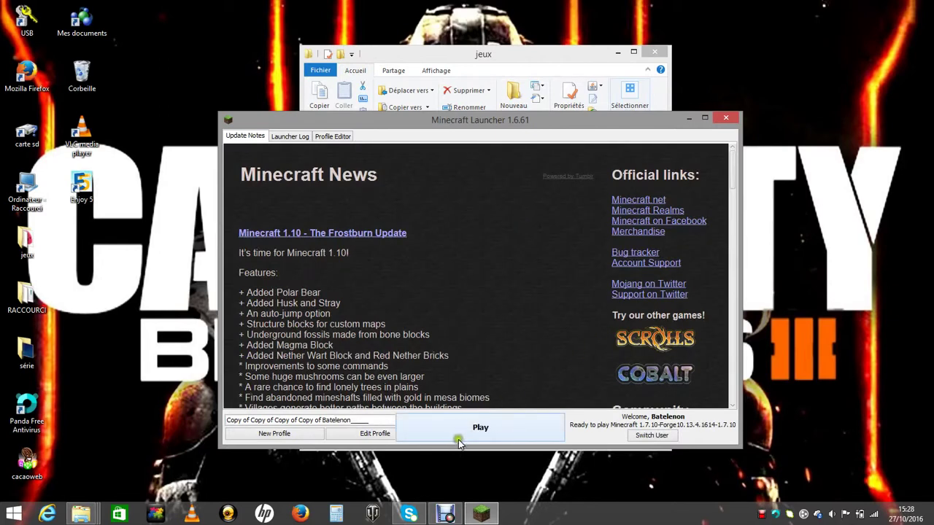
left_click(451, 429)
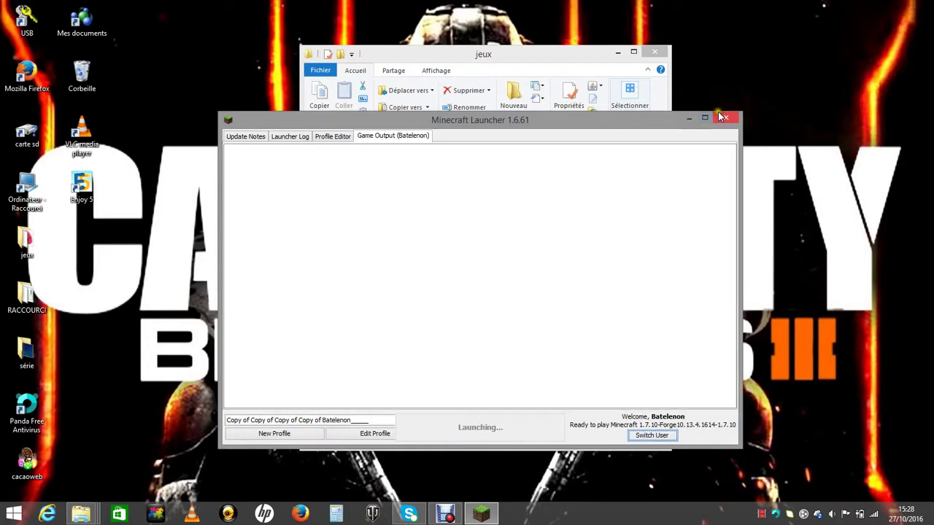
left_click(704, 182)
left_click(703, 186)
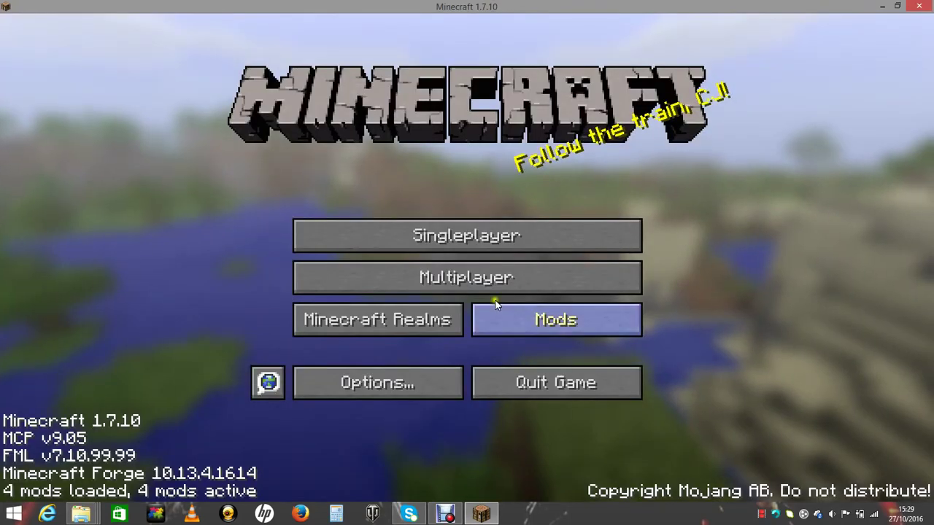
- Examine the details of each entry in the Mod List, including Minecraft Flight Simulator, and return to the main menu
left_click(496, 307)
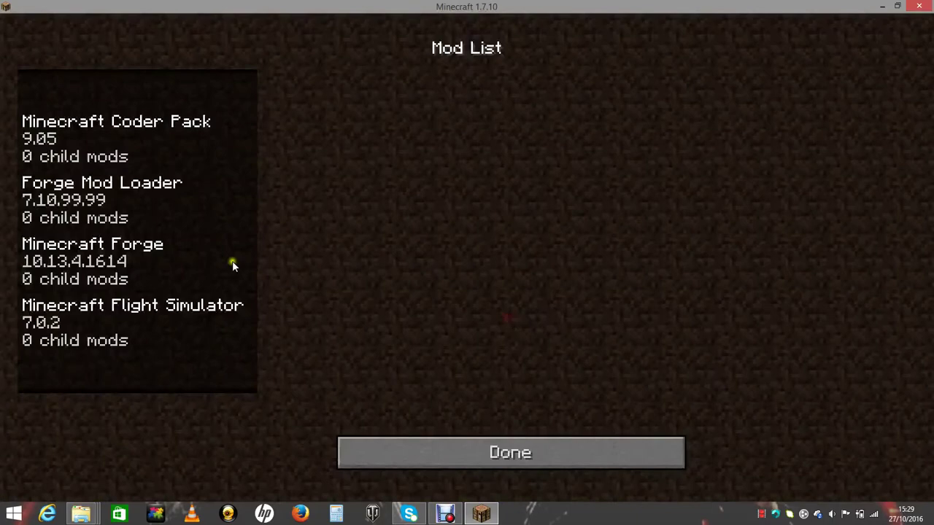
left_click(108, 311)
left_click(107, 258)
left_click(114, 213)
left_click(119, 133)
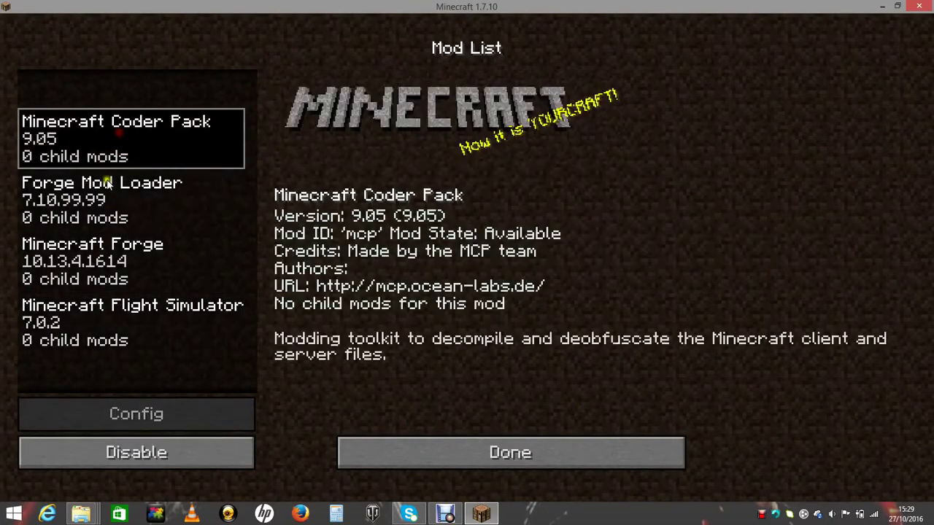
left_click(106, 182)
left_click(102, 246)
left_click(119, 219)
left_click(119, 138)
left_click(120, 217)
left_click(124, 249)
left_click(117, 184)
left_click(131, 139)
left_click(152, 307)
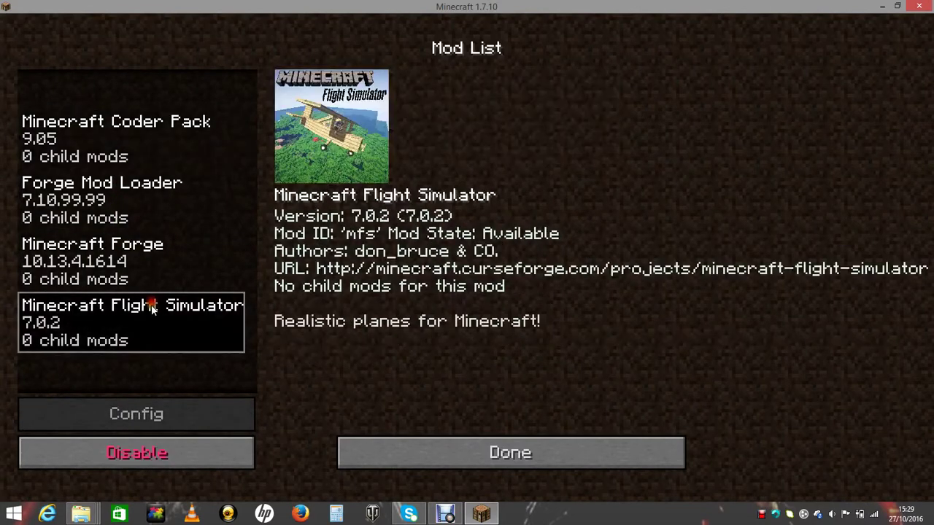
left_click(372, 451)
- Create a new singleplayer world named New World in Creative mode
left_click(412, 232)
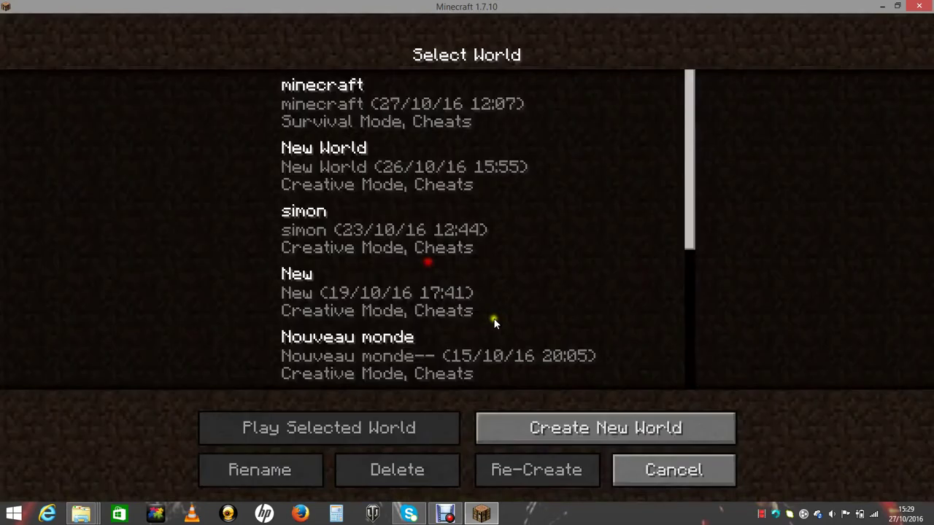
left_click(595, 418)
left_click(472, 230)
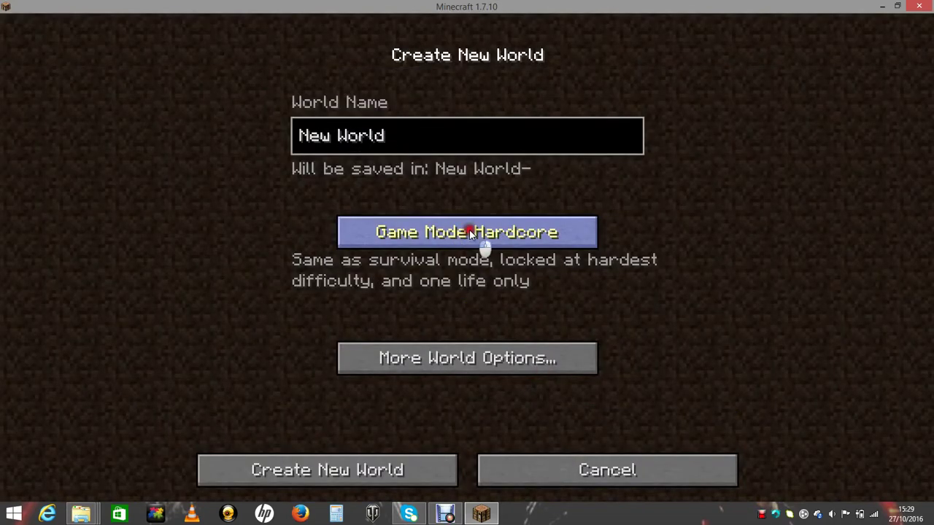
left_click(469, 230)
left_click(384, 467)
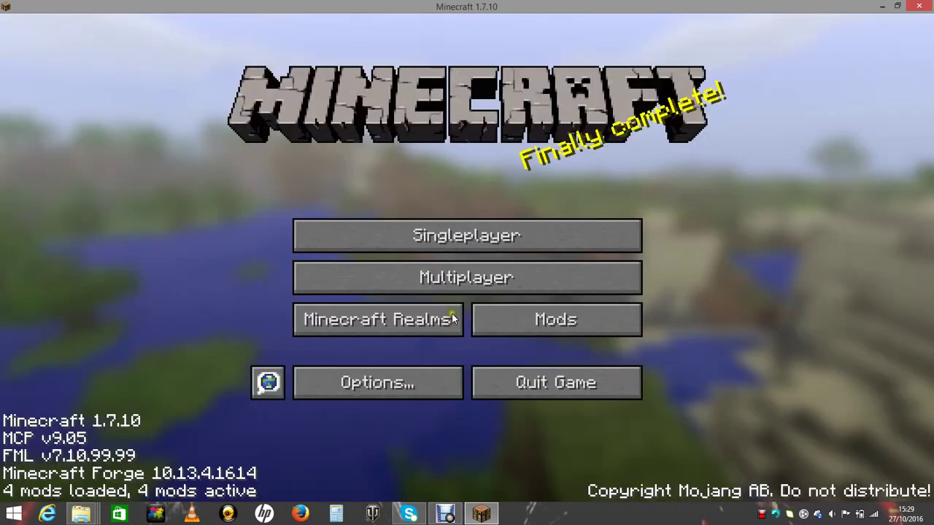
left_click(452, 318)
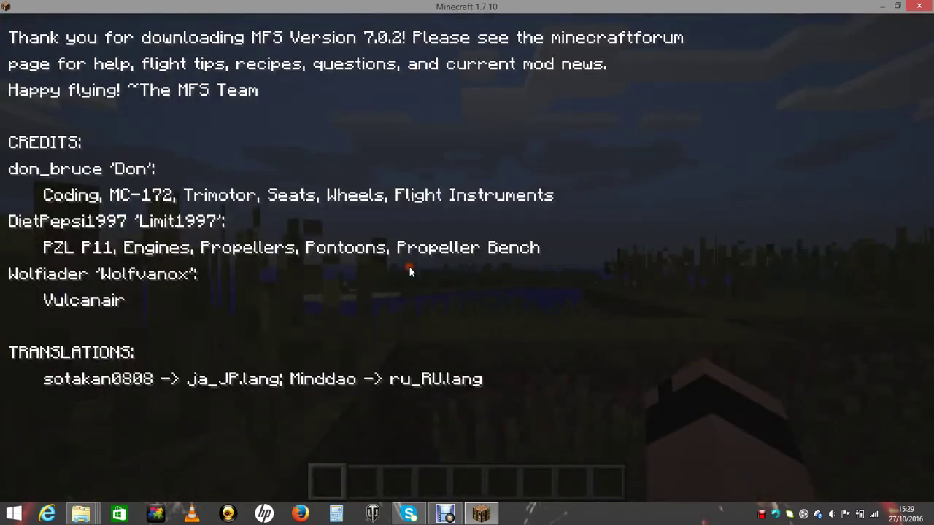
- Try to dismiss the Minecraft Flight Simulator welcome screen and close the Windows help window
left_click(197, 372)
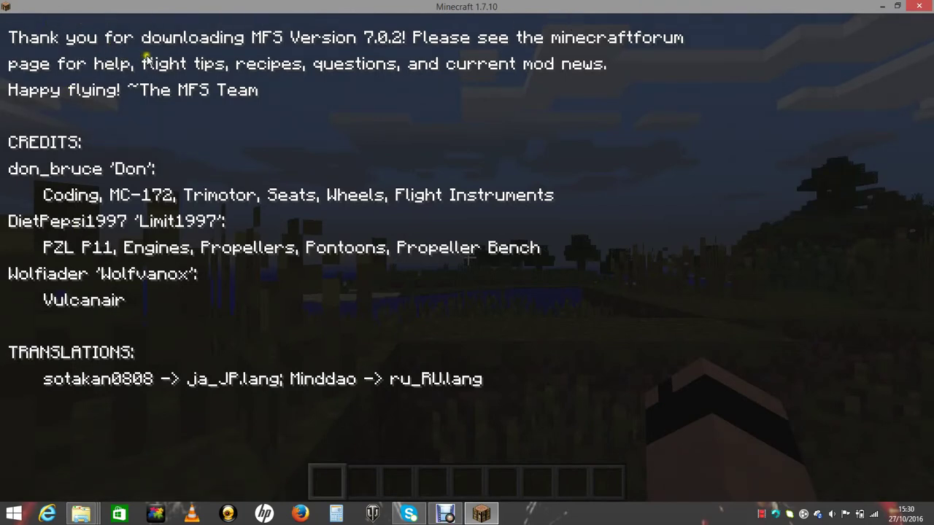
left_click(303, 88)
left_click(542, 334)
key("F1")
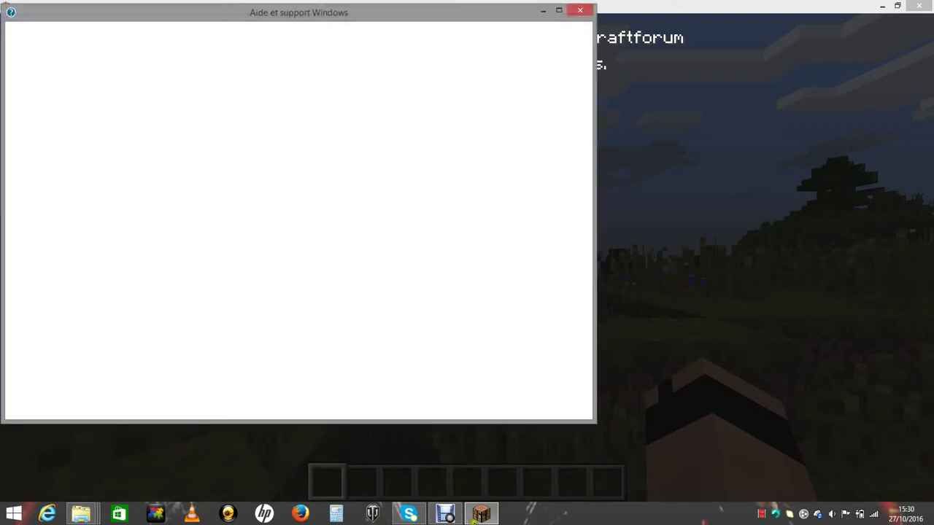
left_click(480, 515)
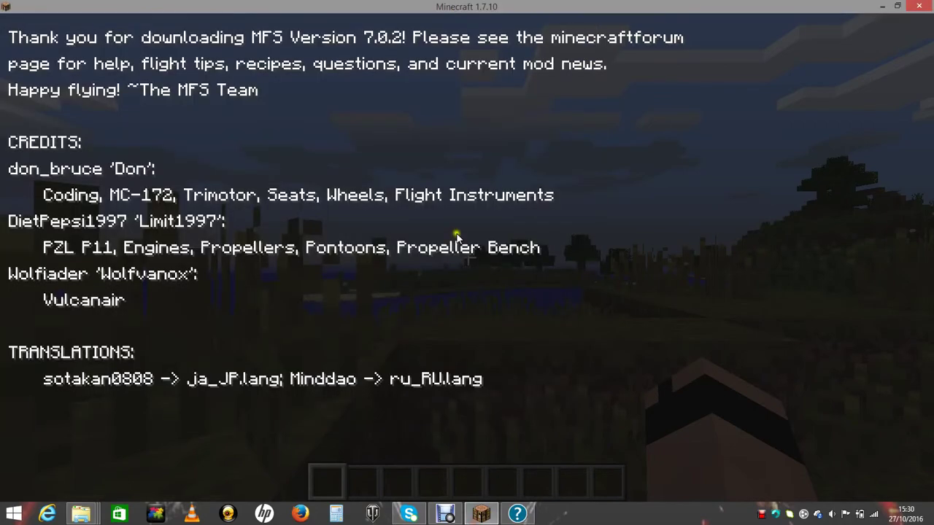
left_click(482, 516)
left_click(481, 516)
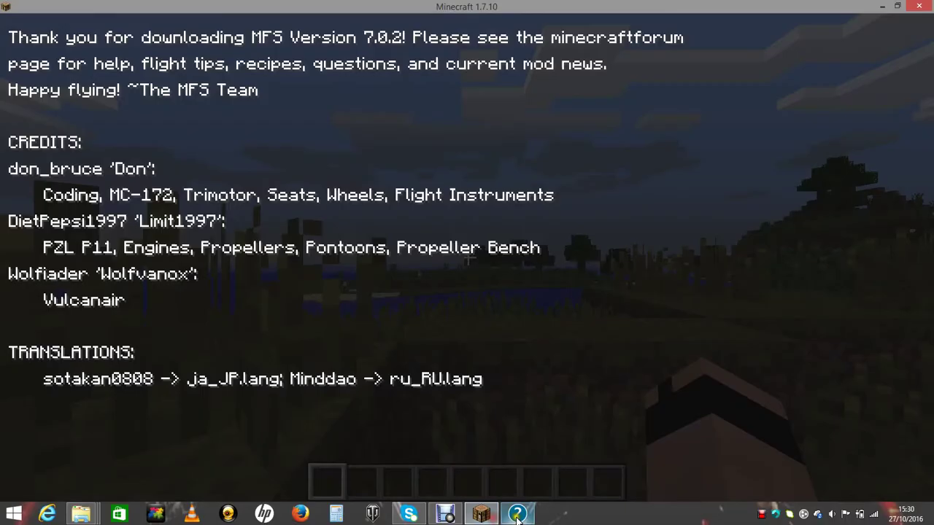
left_click(528, 516)
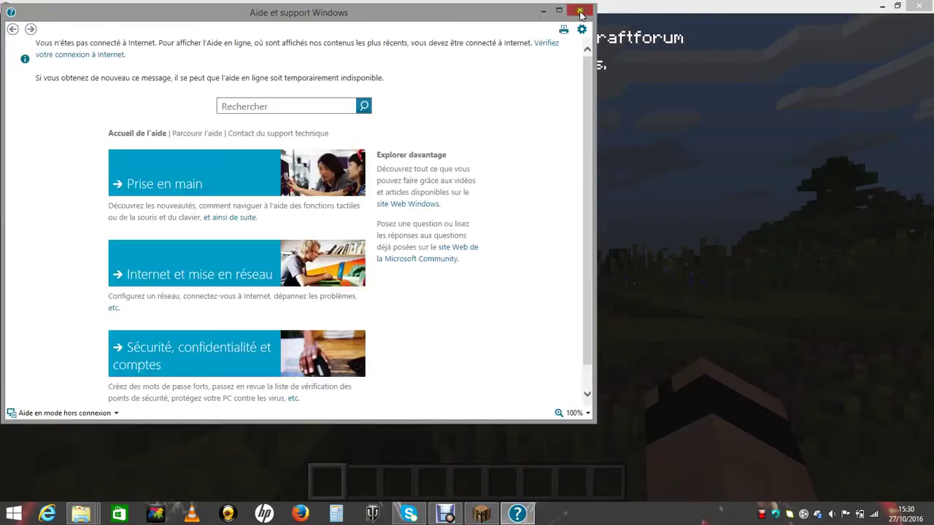
left_click(581, 9)
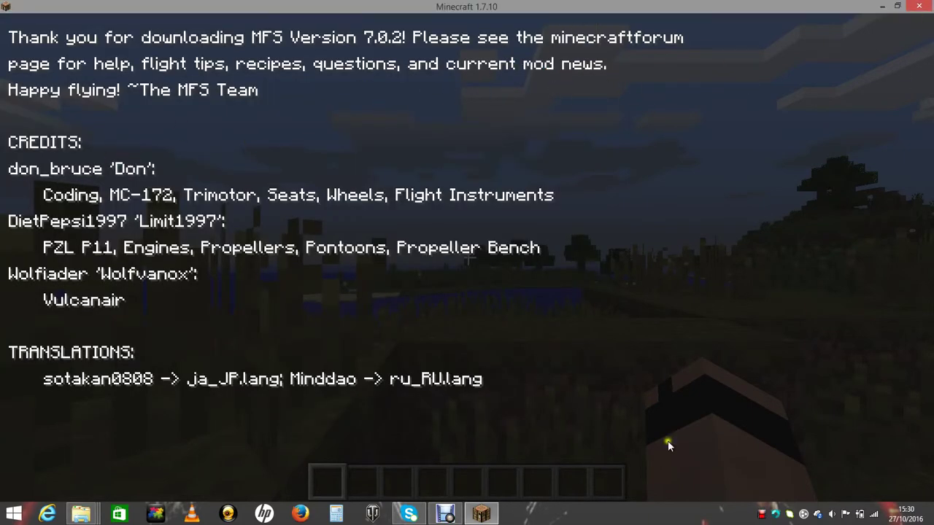
- Switch to Debut, pause the screen recording and resume it
left_click(446, 515)
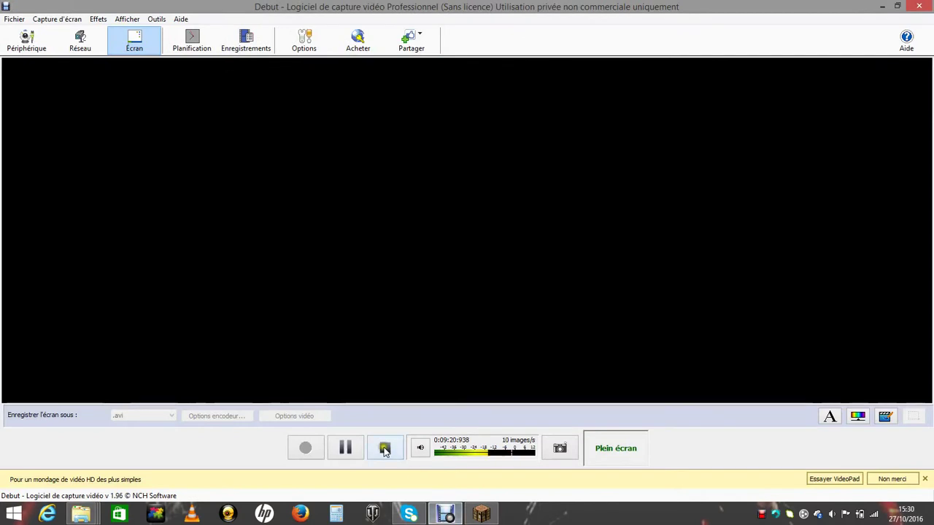
left_click(358, 452)
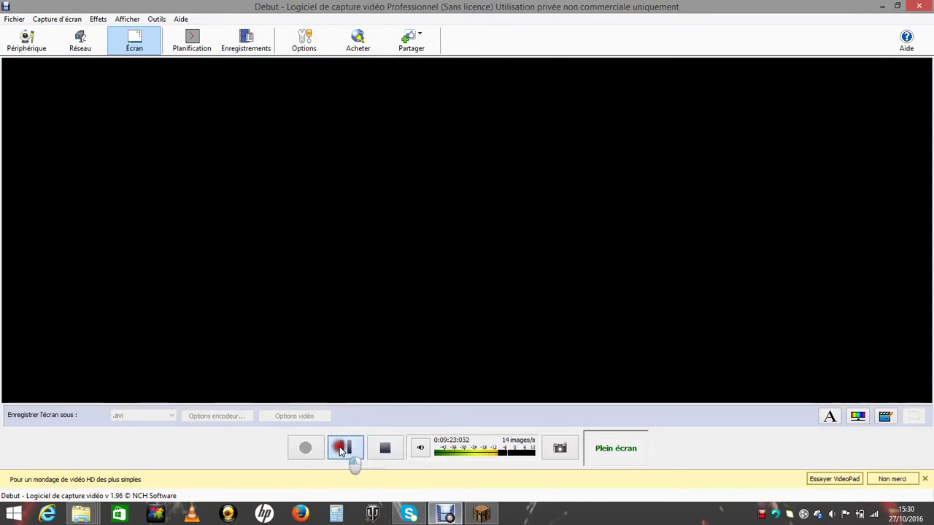
left_click(306, 449)
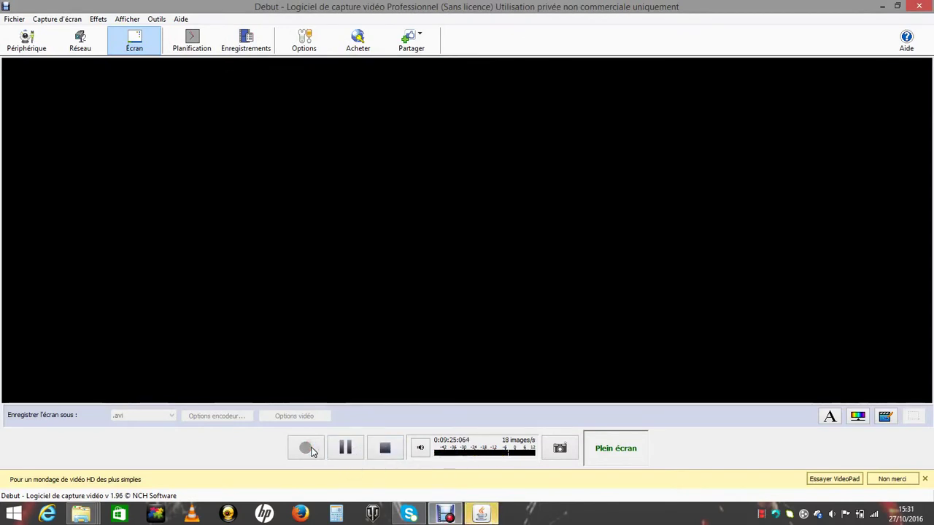
- Relaunch Minecraft 1.7.10-Forge10.13.4.1614 in a maximized window and switch the Aether II main menu to the standard Minecraft menu
left_click(480, 514)
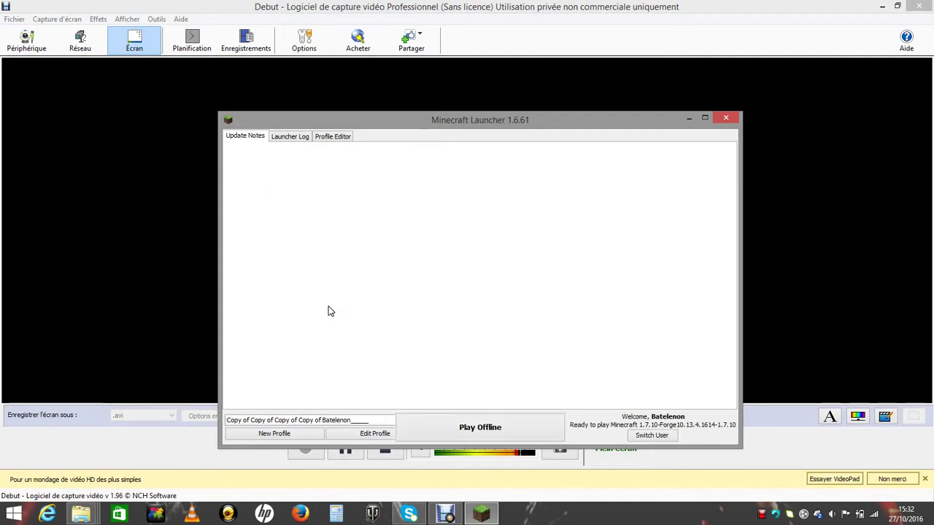
left_click(514, 432)
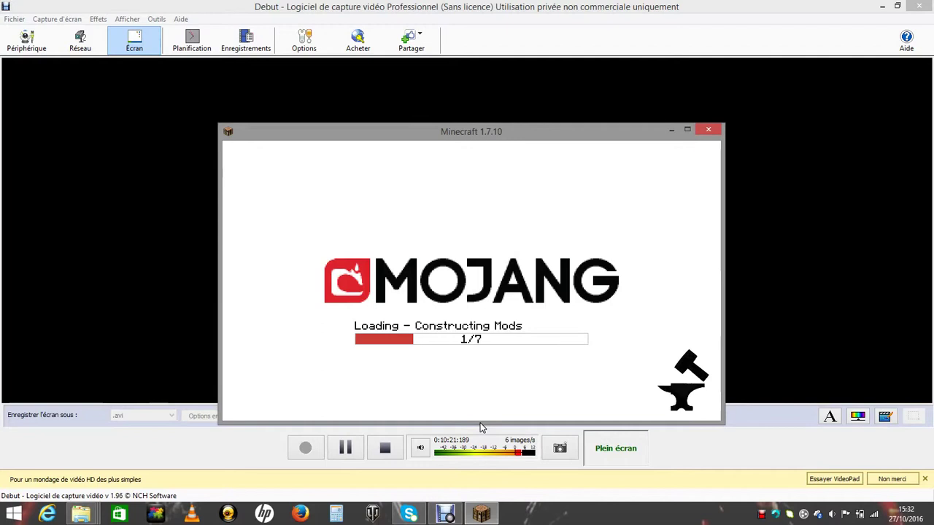
left_click(686, 130)
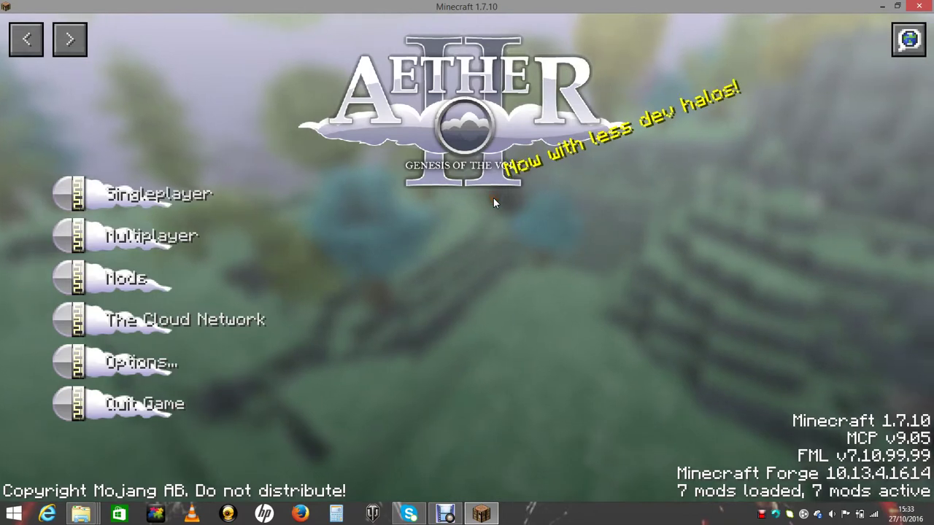
left_click(39, 45)
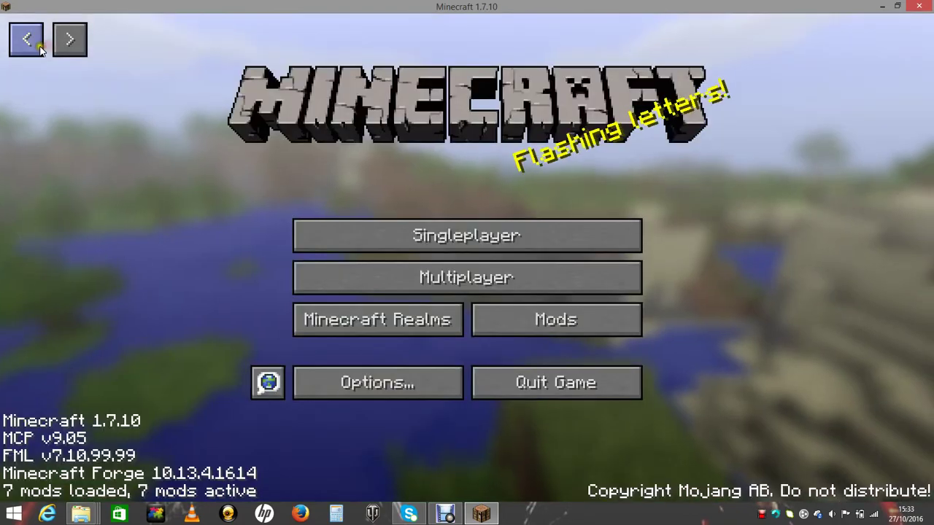
- Switch the main menu back and forth between the Aether II and standard Minecraft styles
left_click(40, 47)
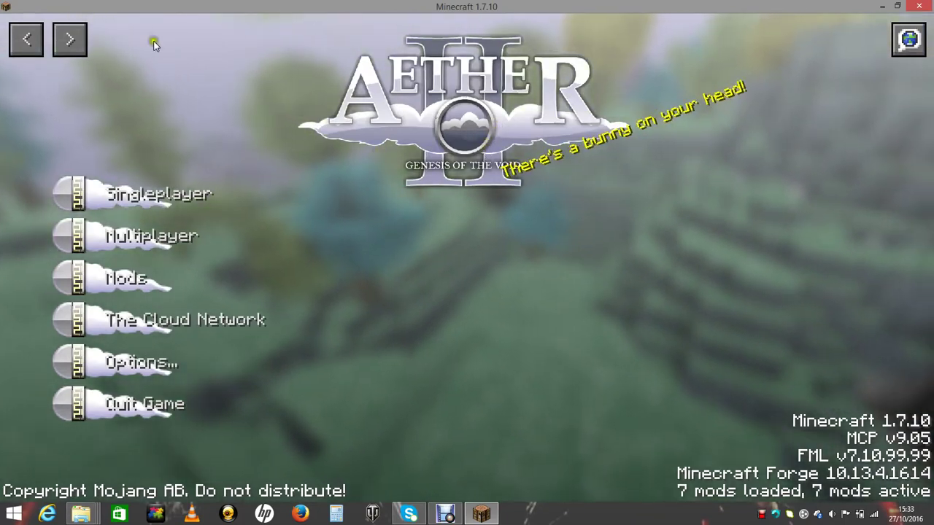
left_click(71, 40)
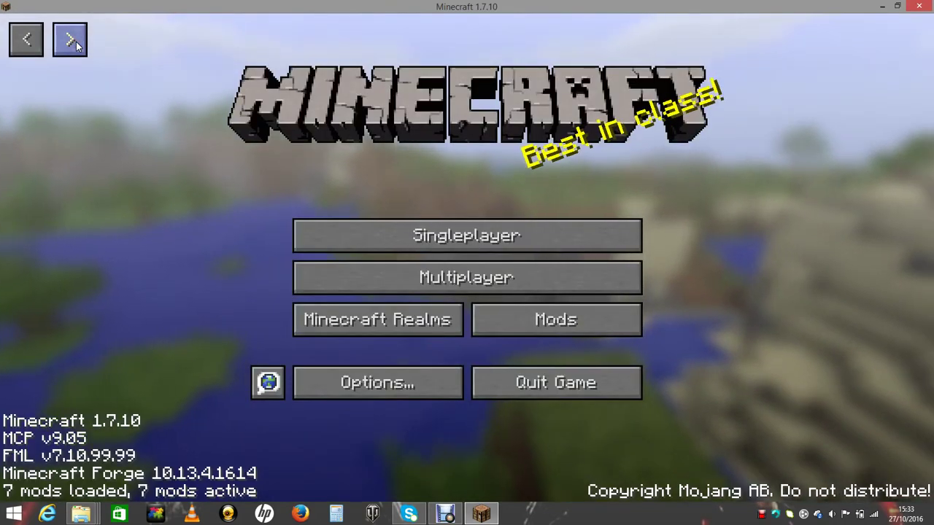
left_click(76, 44)
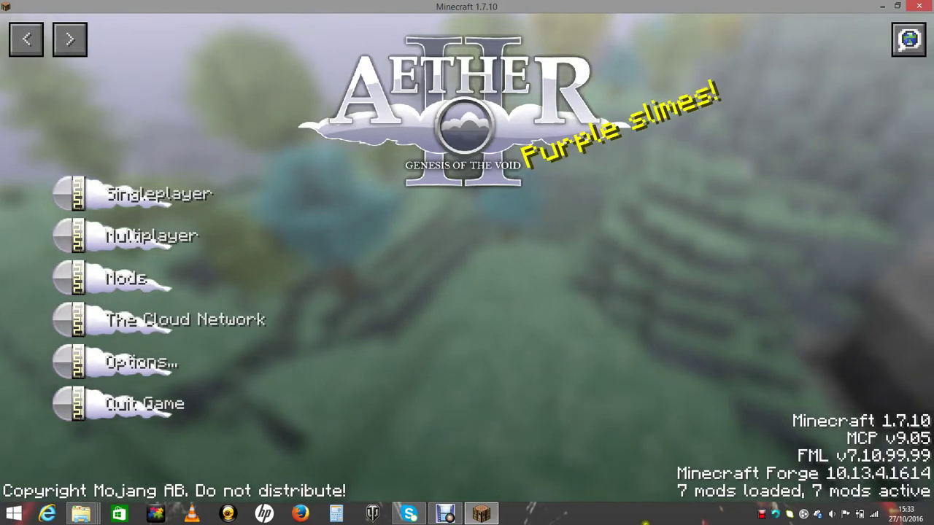
left_click(98, 33)
left_click(71, 38)
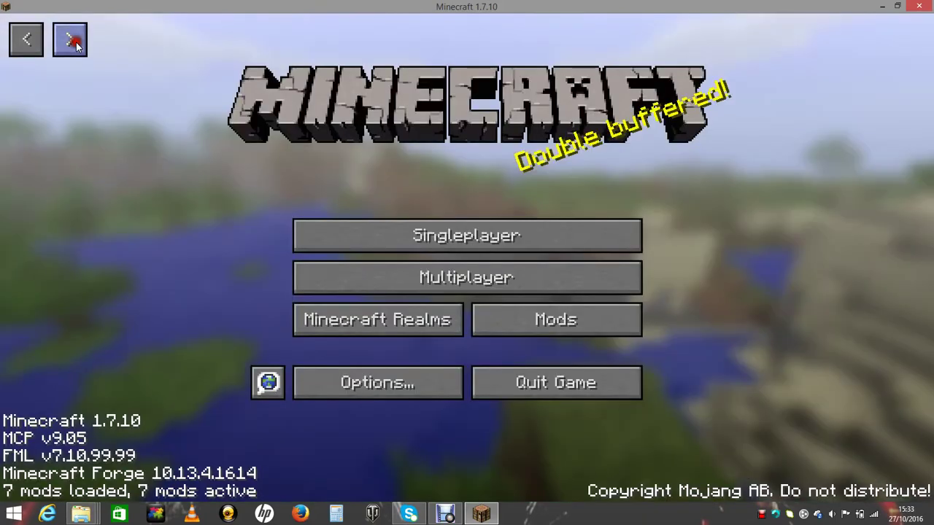
- Review the list of installed mods from the standard Minecraft menu and return to the menu
left_click(559, 329)
scroll(177, 321, "down", 2)
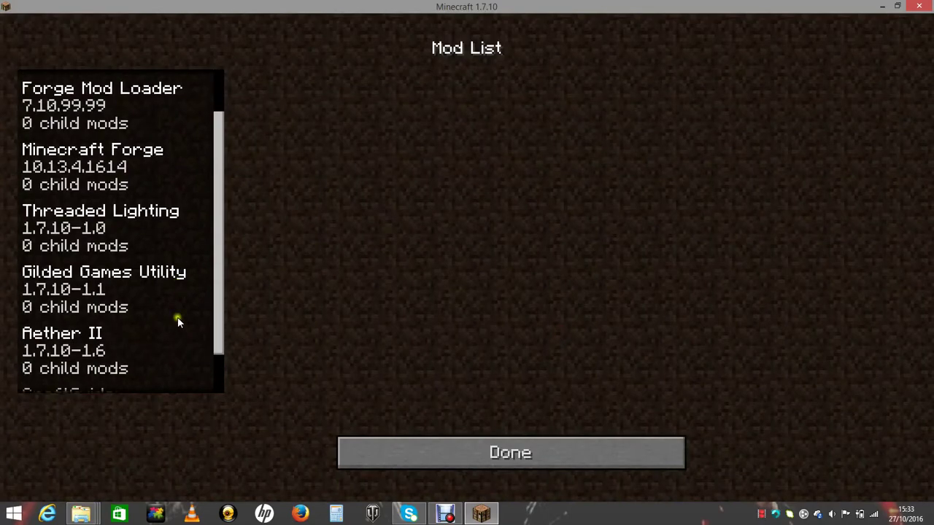
left_click(388, 447)
- Switch to the Aether II main menu and view the servers offered in The Cloud Network
left_click(41, 46)
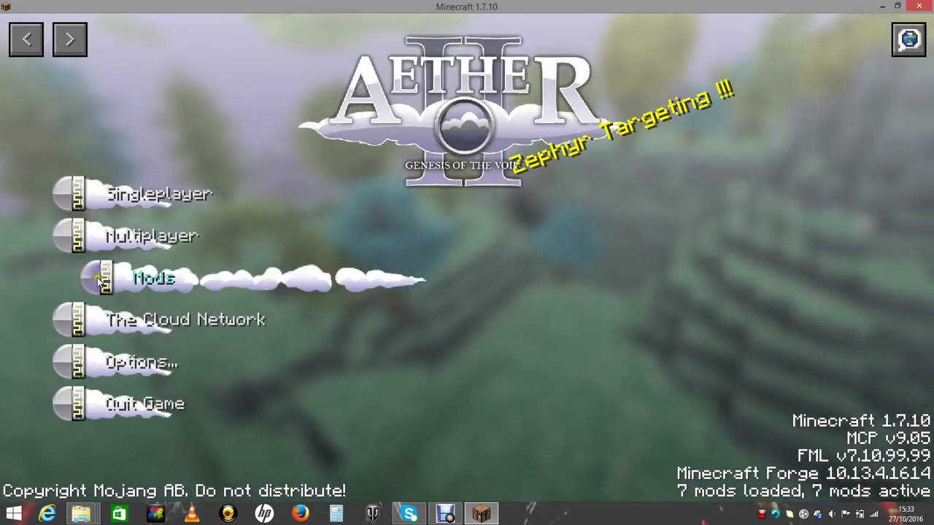
left_click(109, 319)
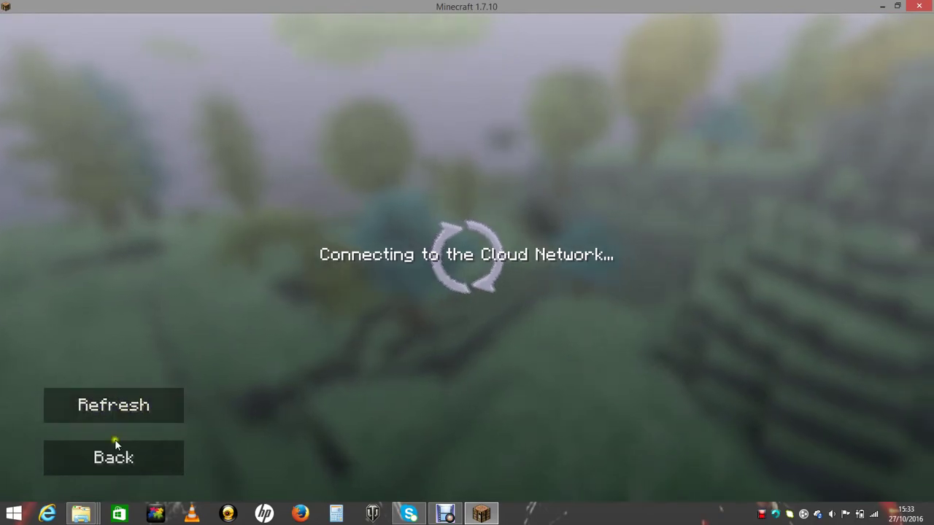
left_click(116, 446)
left_click(139, 350)
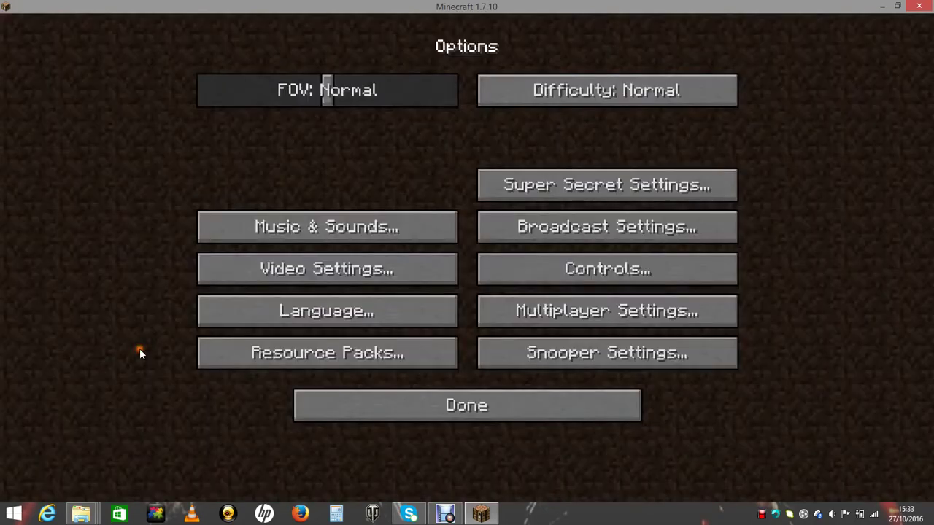
left_click(426, 393)
left_click(170, 313)
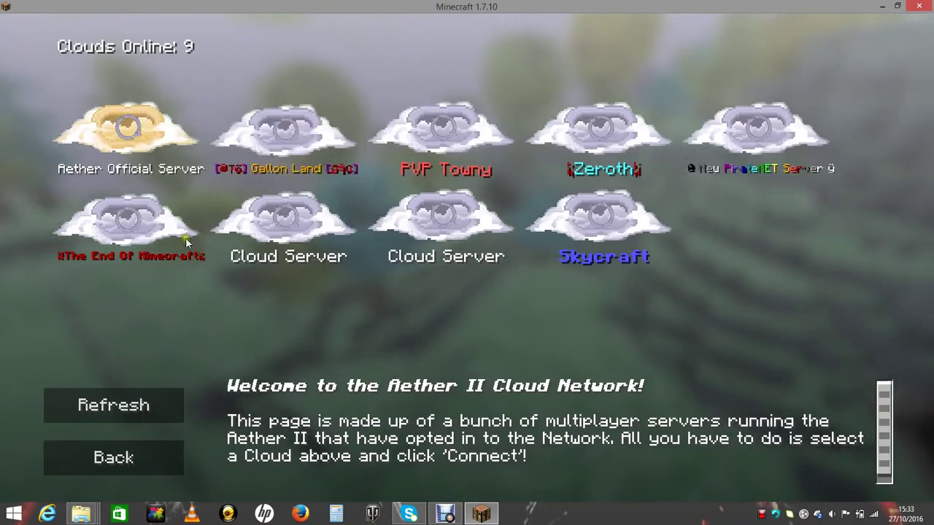
left_click(150, 461)
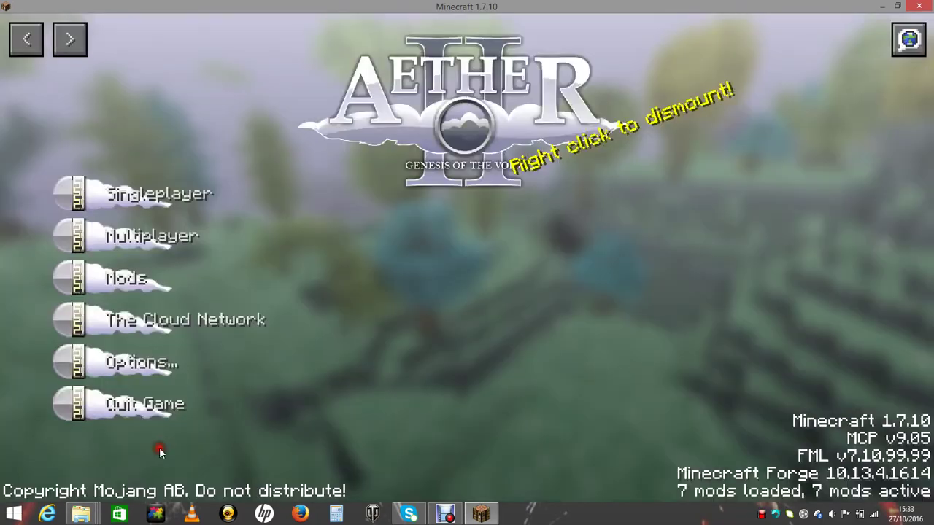
- Create a new singleplayer world named New World in Creative mode
left_click(162, 191)
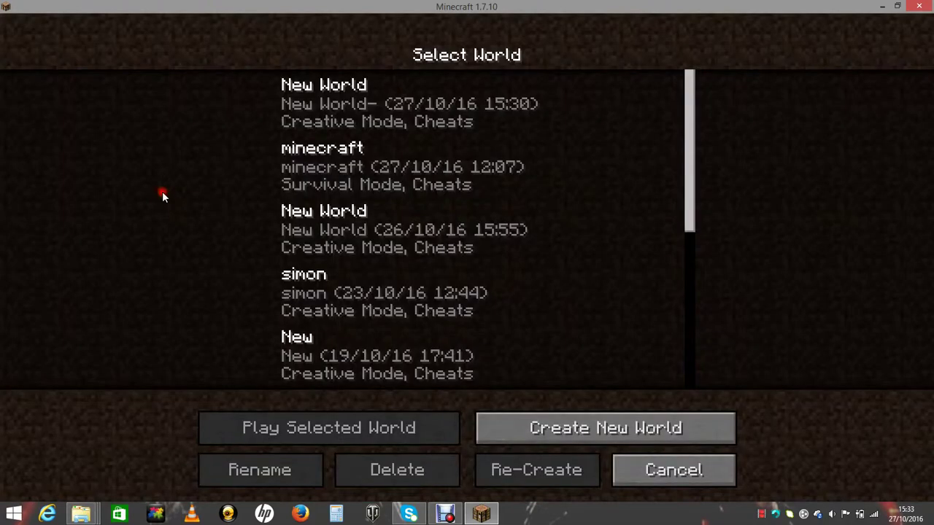
left_click(538, 422)
left_click(411, 232)
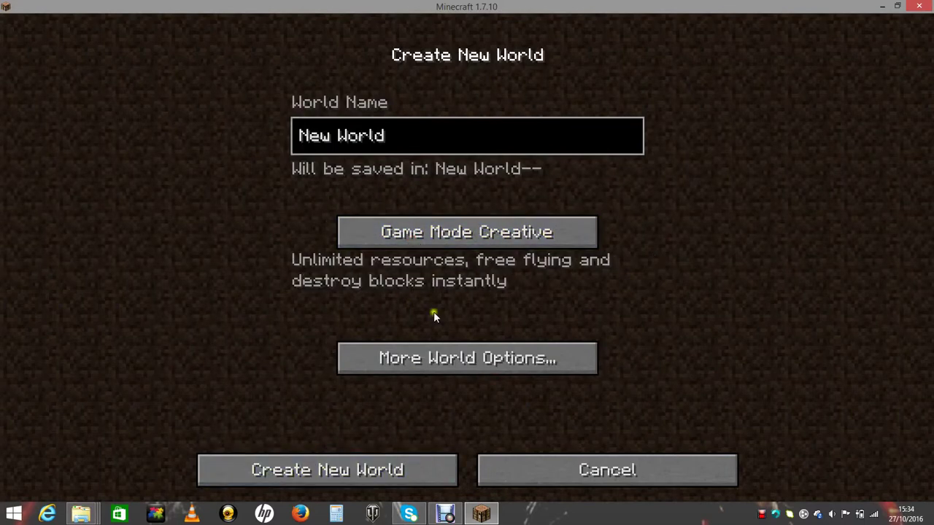
left_click(344, 483)
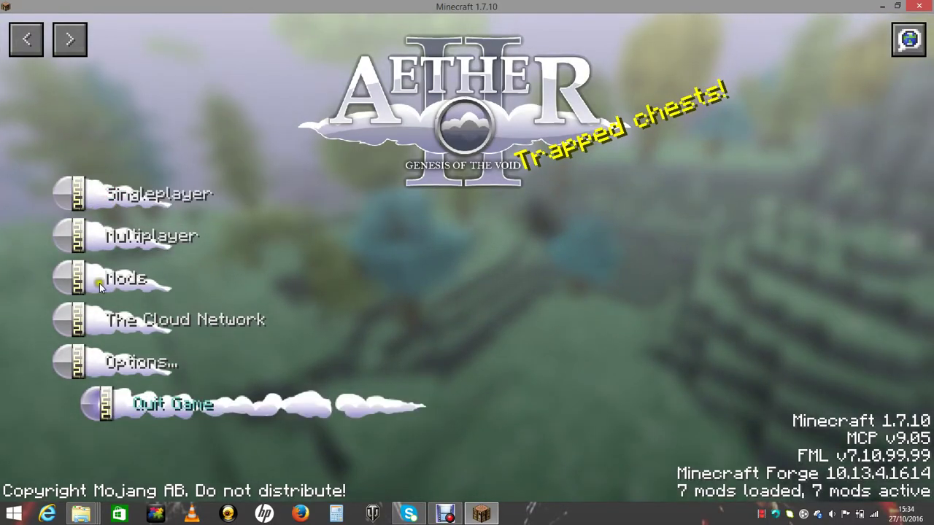
- Load the newest saved singleplayer world, New World--
left_click(107, 188)
left_click(353, 120)
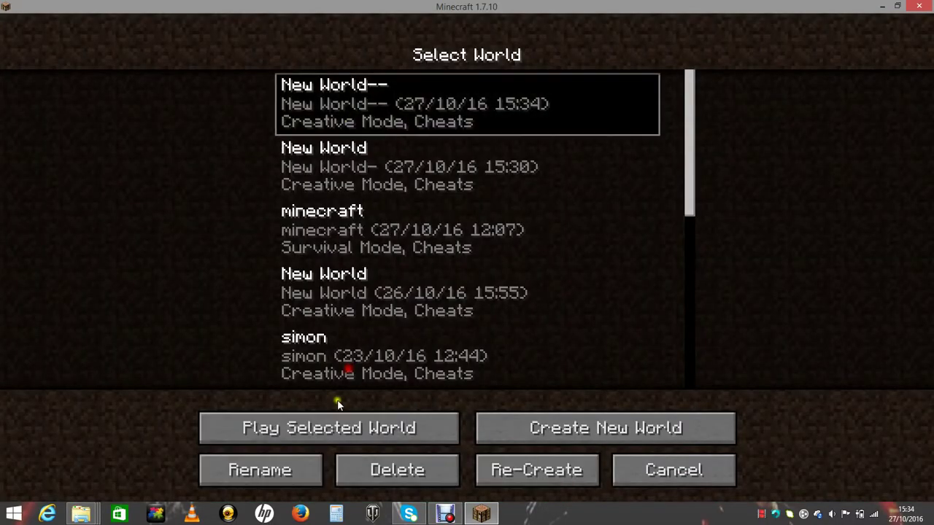
left_click(290, 424)
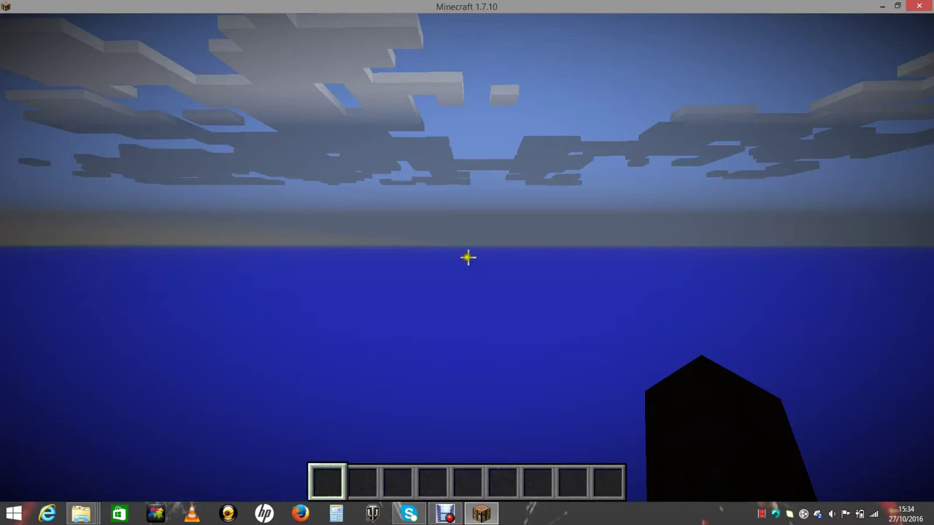
- Browse the Combat, Materials and Aether Blocks categories of the creative inventory
key("e")
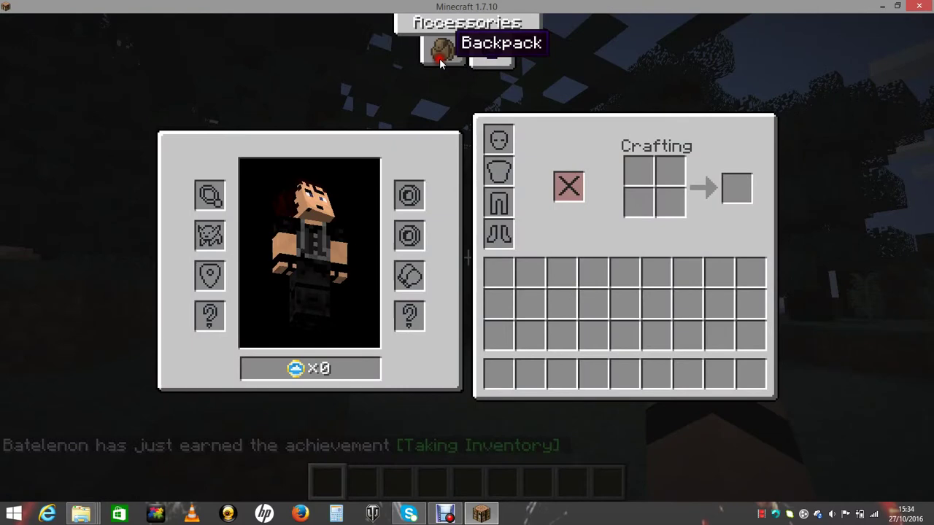
left_click(441, 64)
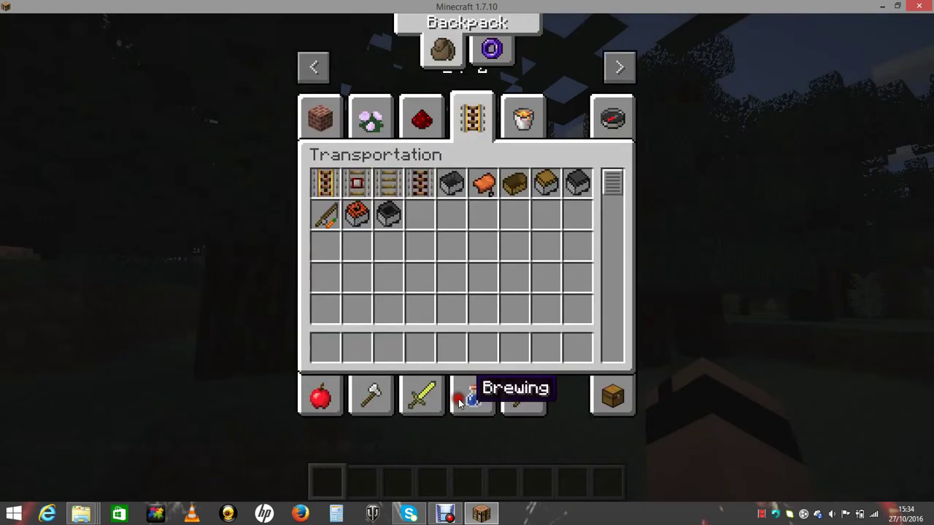
left_click(408, 401)
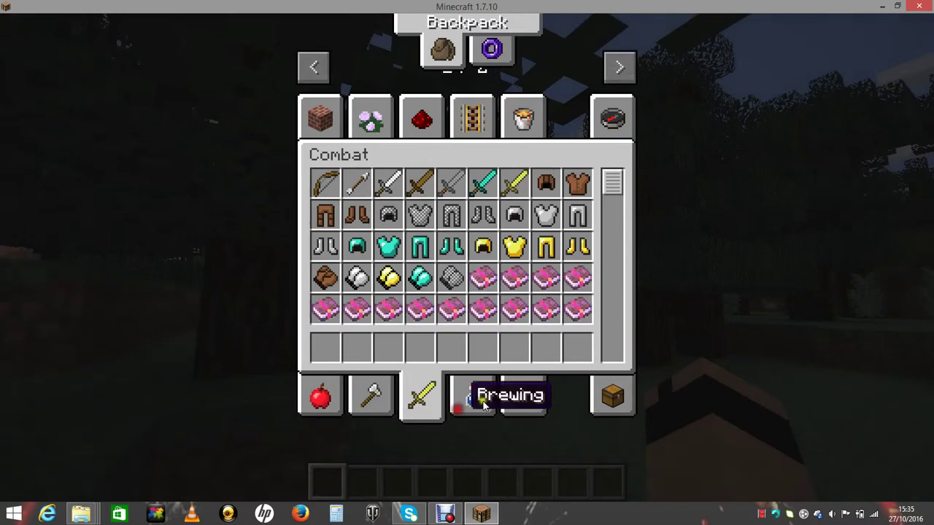
left_click(523, 394)
left_click(619, 67)
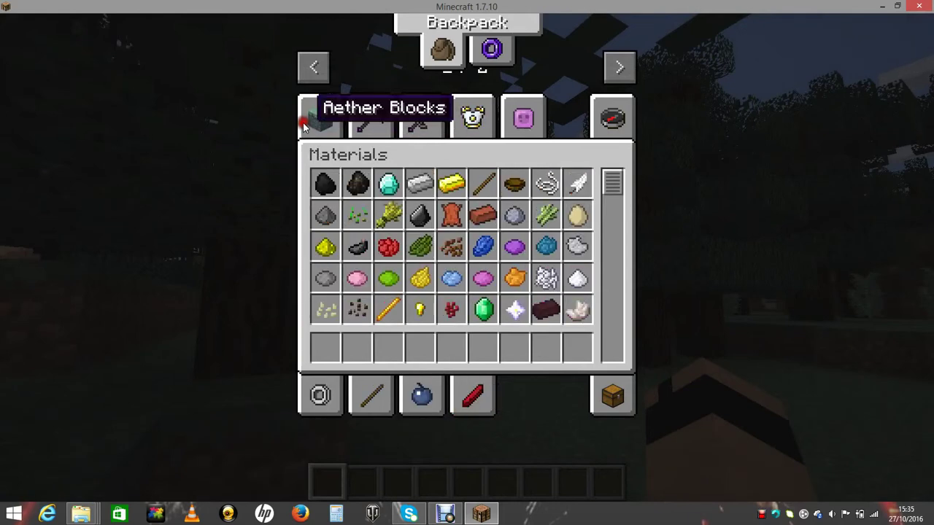
left_click(305, 126)
scroll(501, 240, "down", 5)
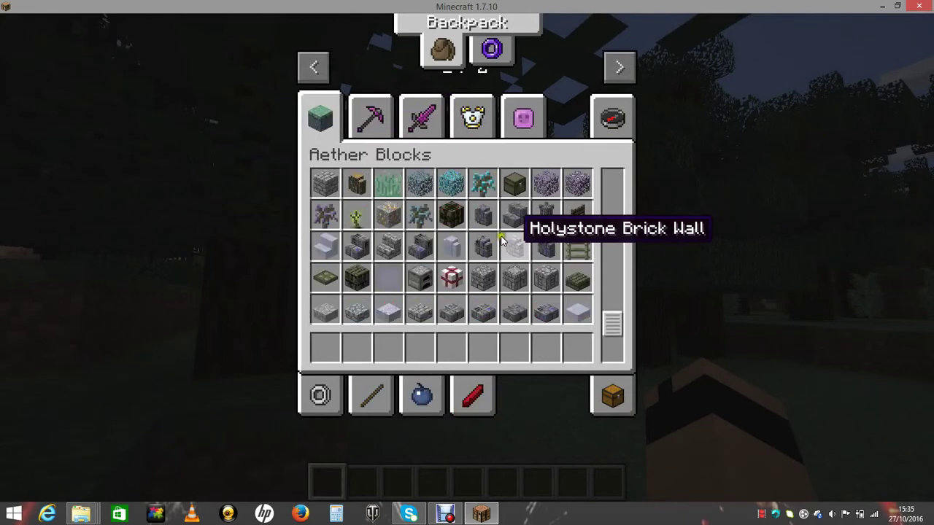
scroll(501, 240, "up", 3)
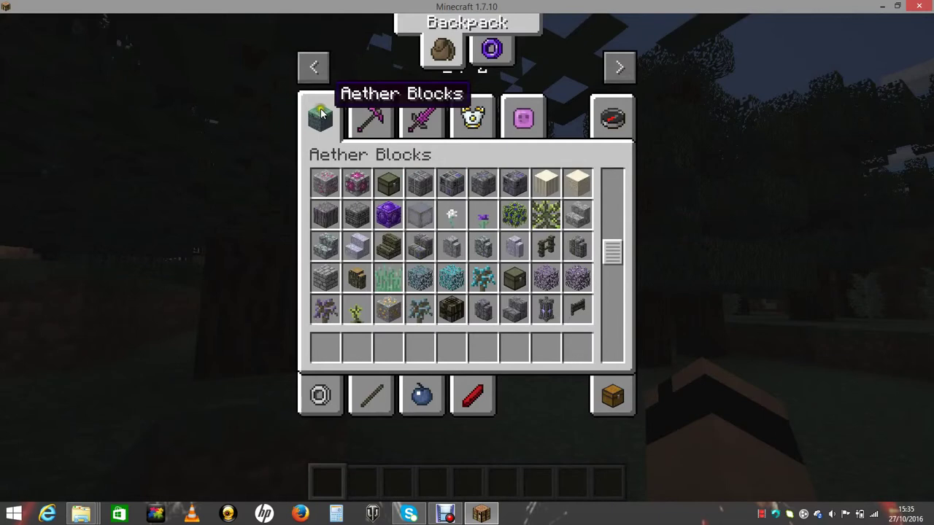
- Examine the Aether Accessories, Aether Tools, Aether Weapons, Aether Armor and Companions categories in the creative inventory
left_click(319, 395)
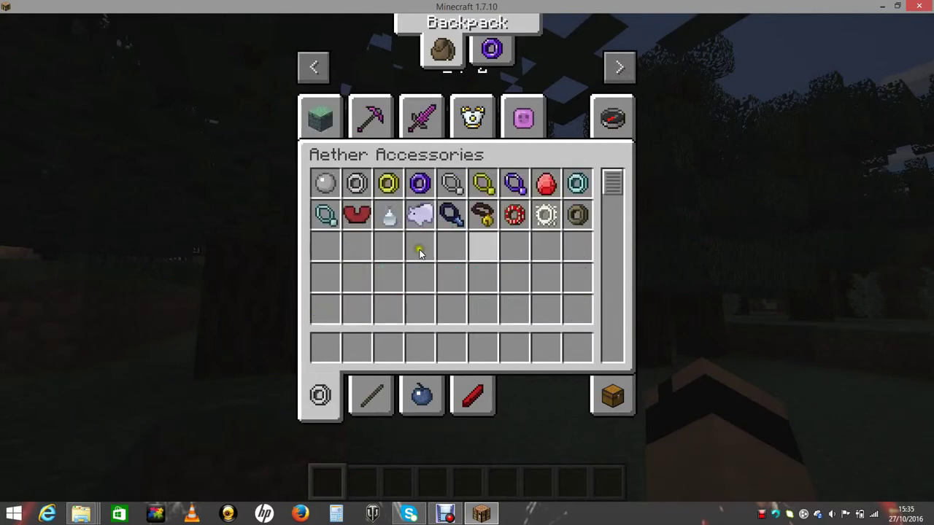
left_click(492, 49)
left_click(443, 49)
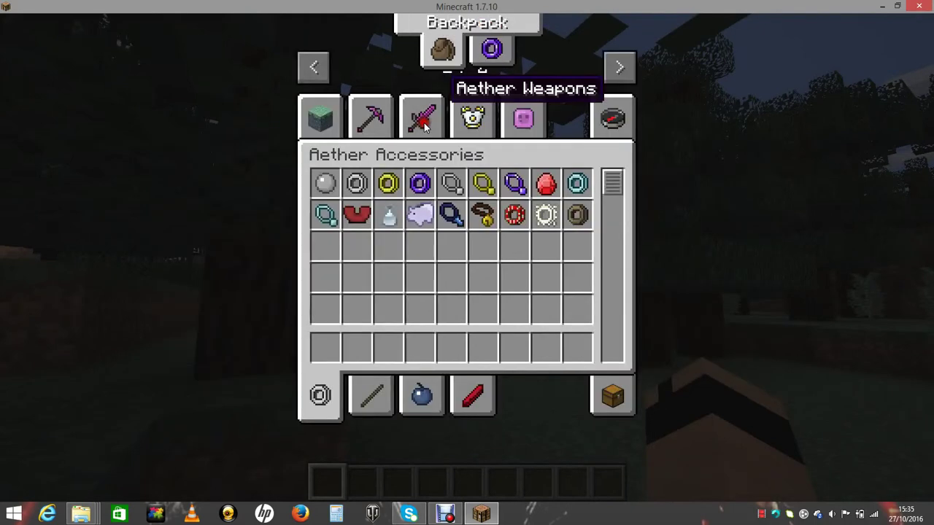
left_click(370, 118)
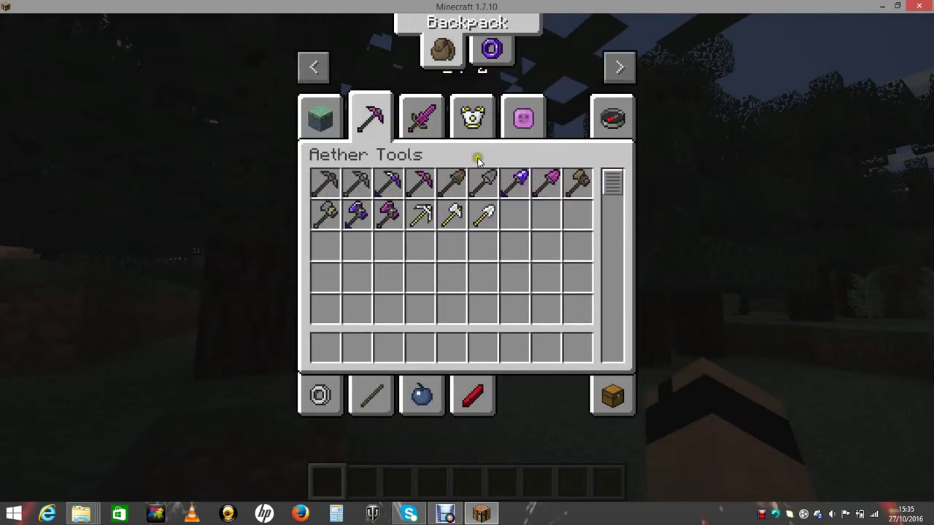
left_click(425, 129)
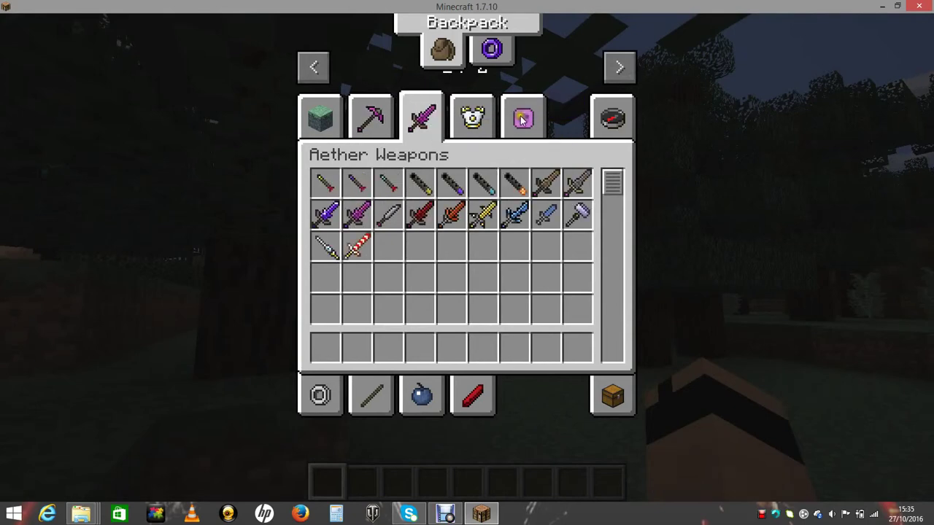
left_click(472, 119)
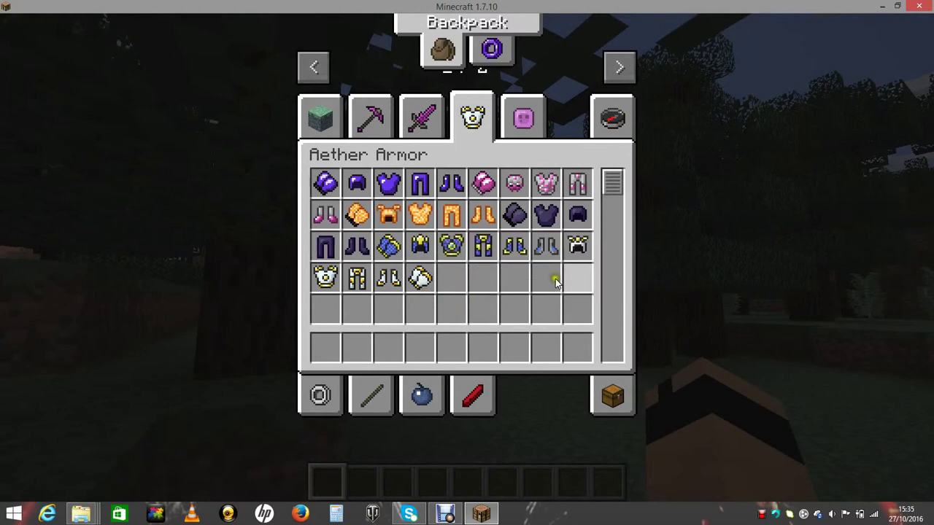
left_click(521, 117)
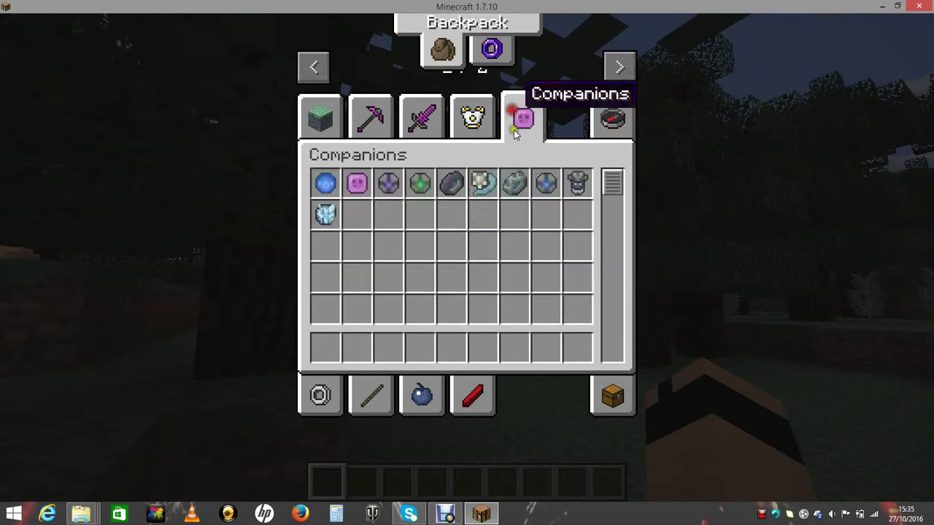
- Locate the Companion accessory slot, equip the last item from the Companions category and view the summoned companion in the world
left_click(492, 50)
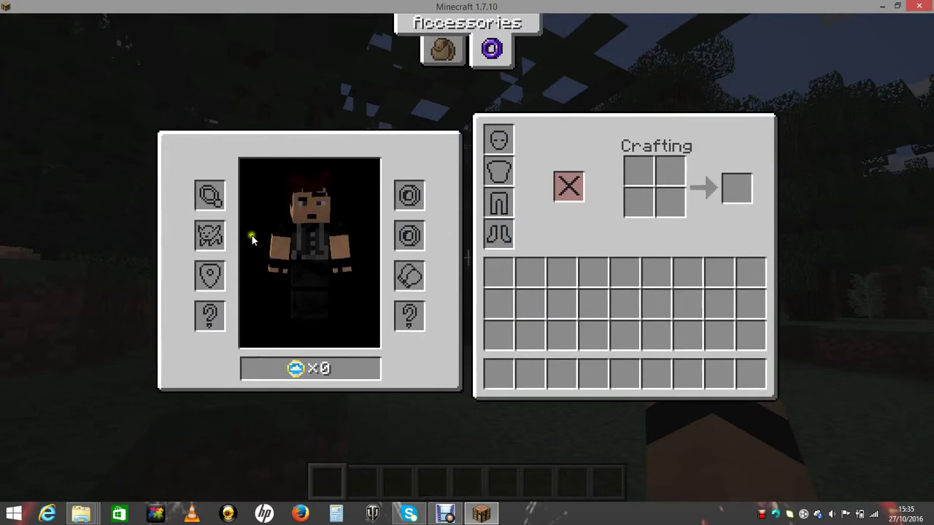
left_click(206, 232)
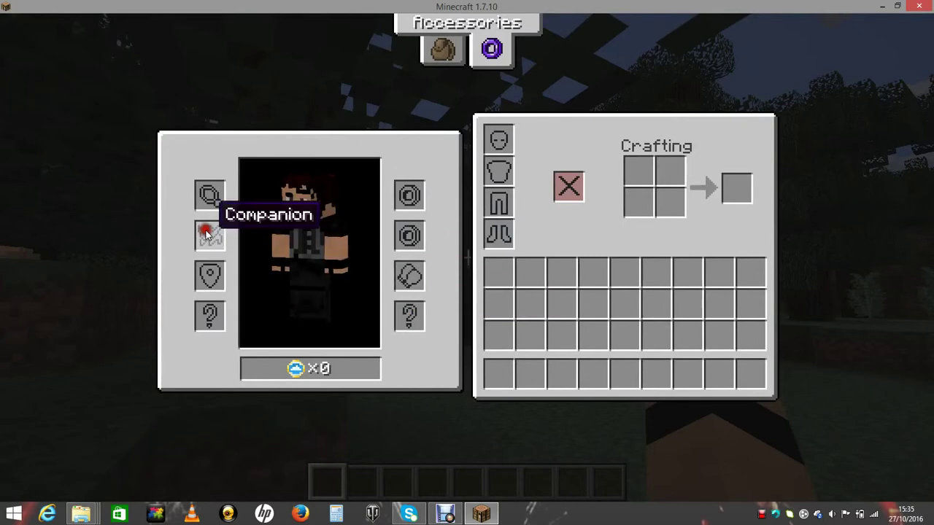
left_click(444, 51)
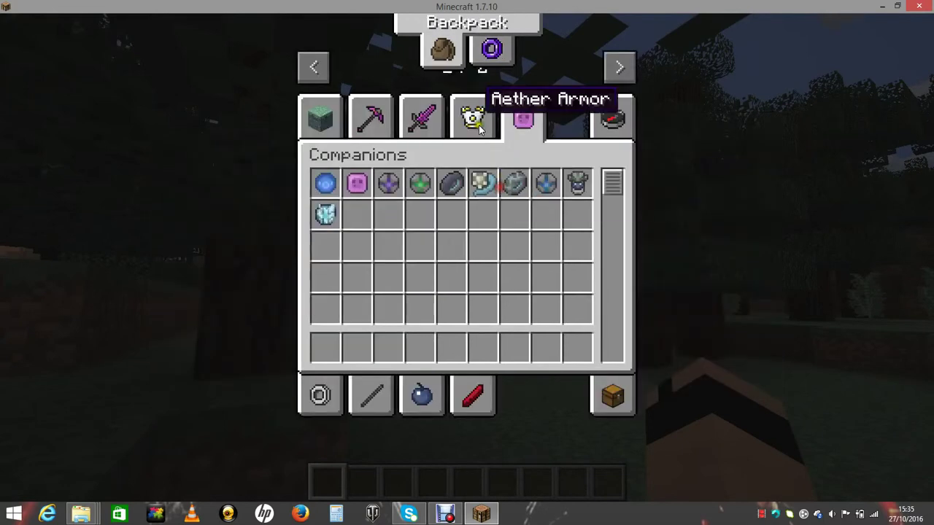
left_click(478, 58)
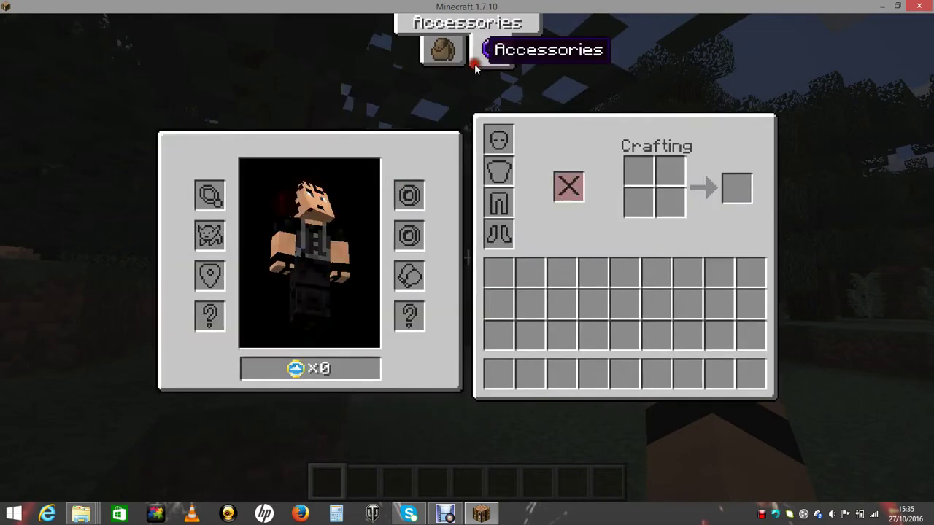
left_click(443, 50)
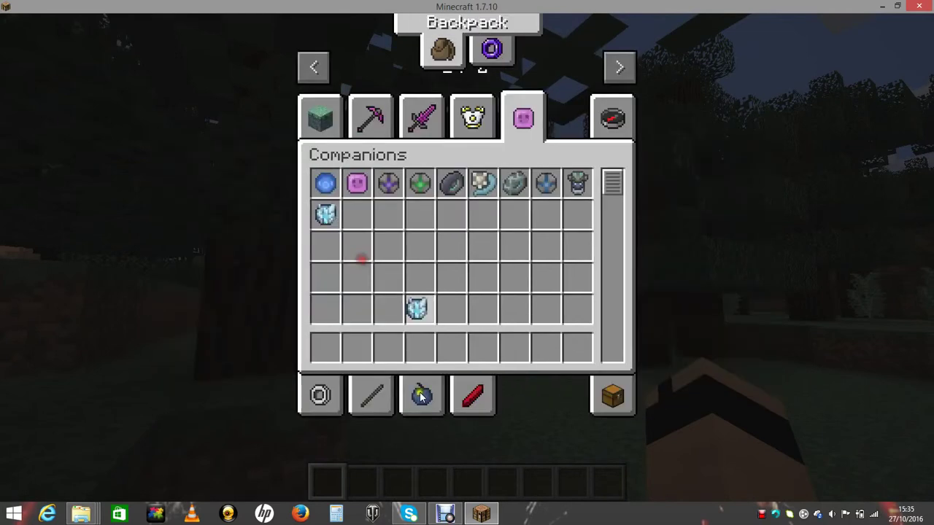
key("i")
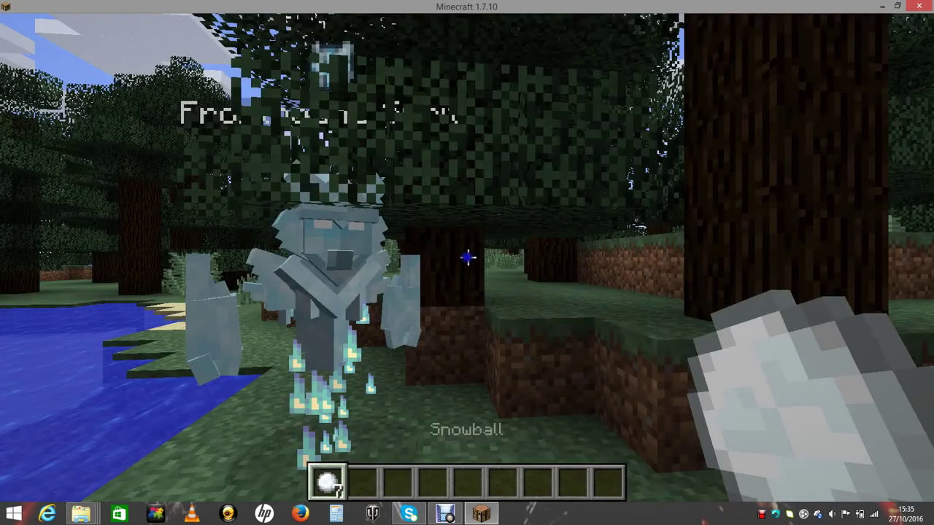
key("w")
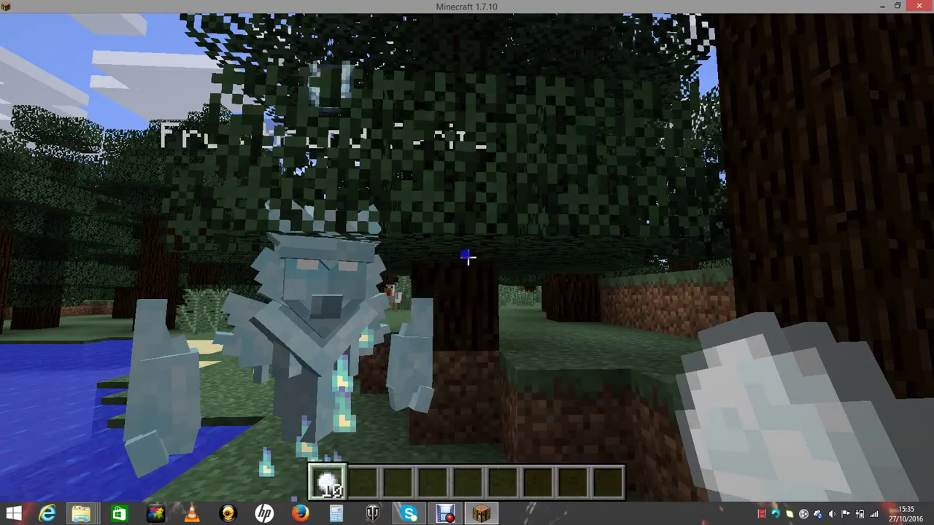
- Put a Continuum Bomb from the Aether Miscellaneous category into hotbar slot 4 and throw it in the world
key("e")
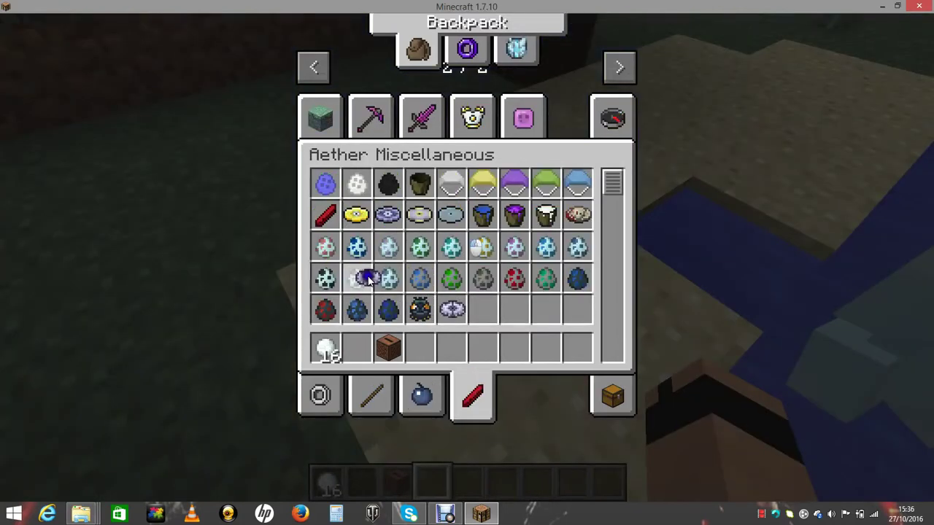
key("e")
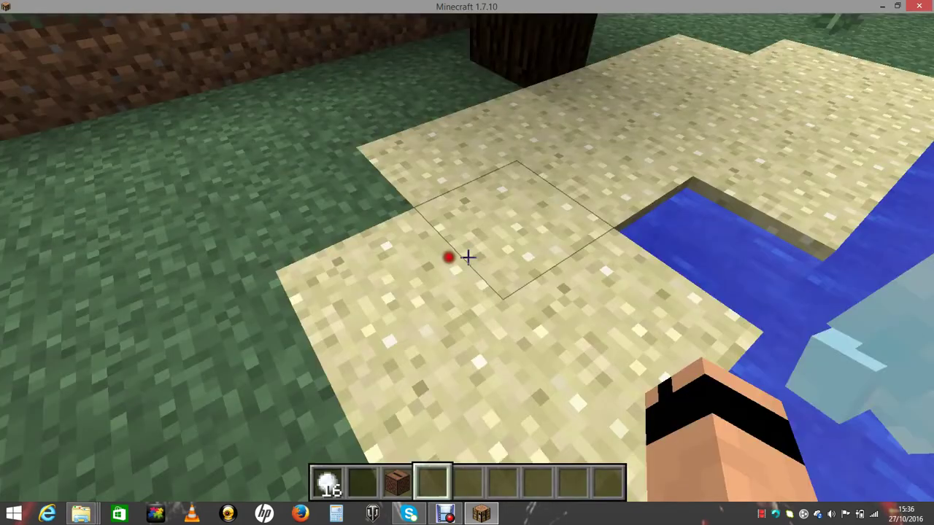
key("e")
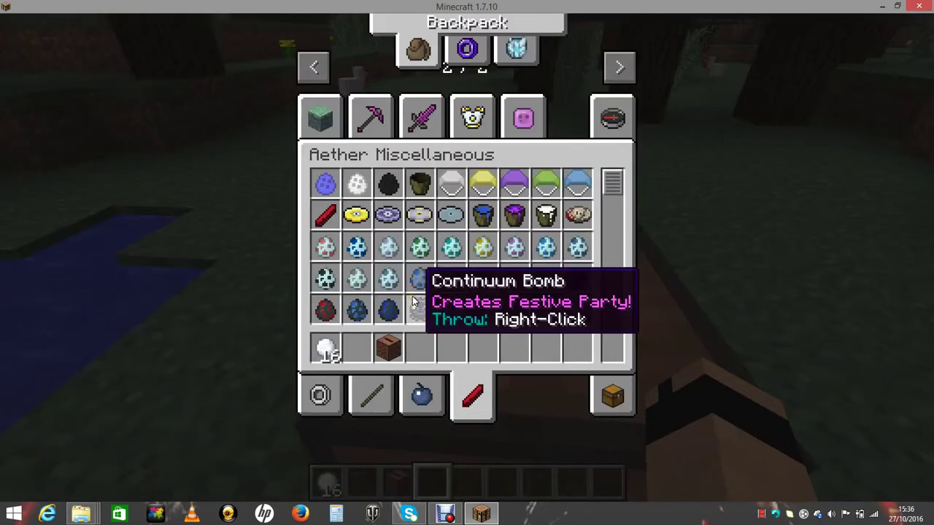
key("4")
key("e")
right_click(467, 257)
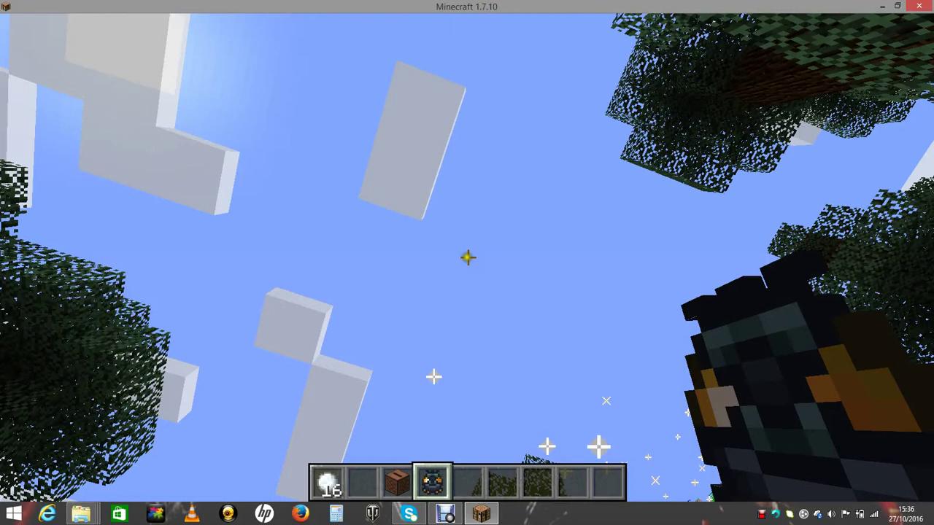
key("5")
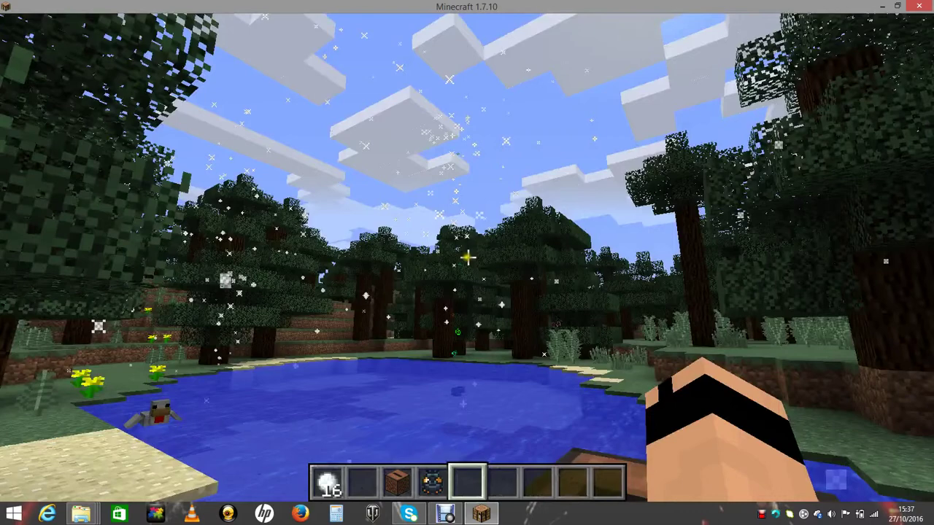
key("4")
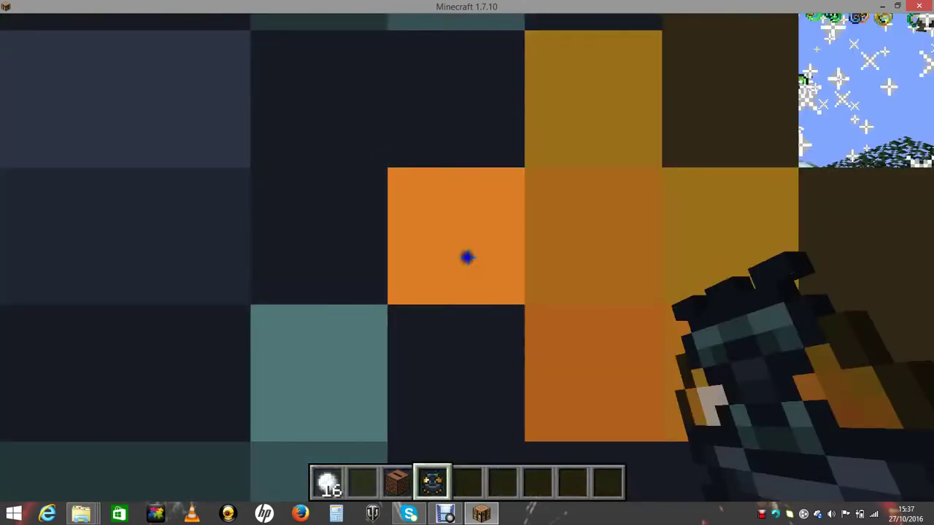